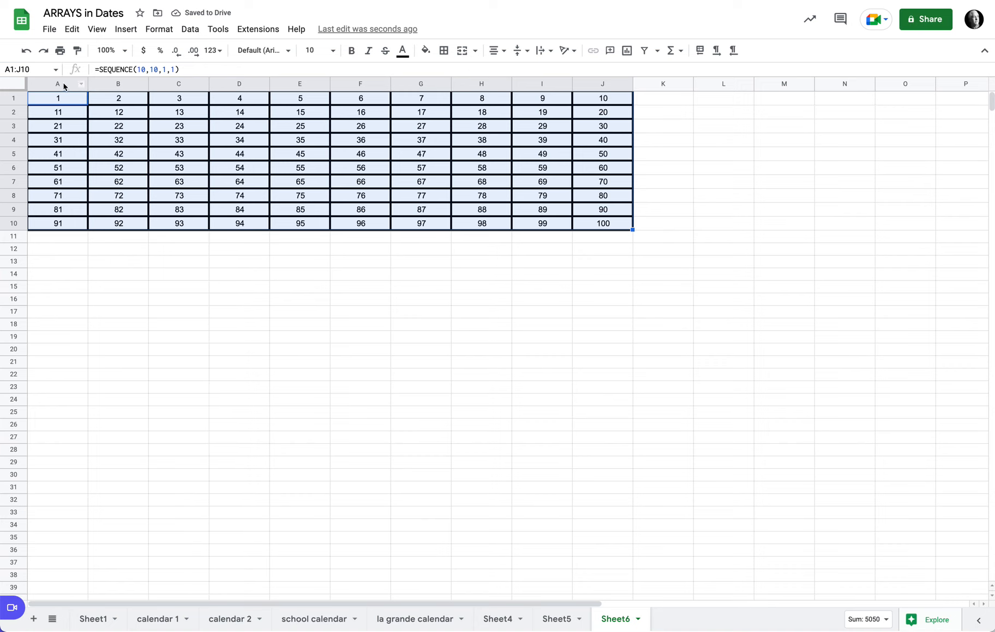
# Resize columns A to J to 26 pixels wide
pyautogui.click(64, 85)
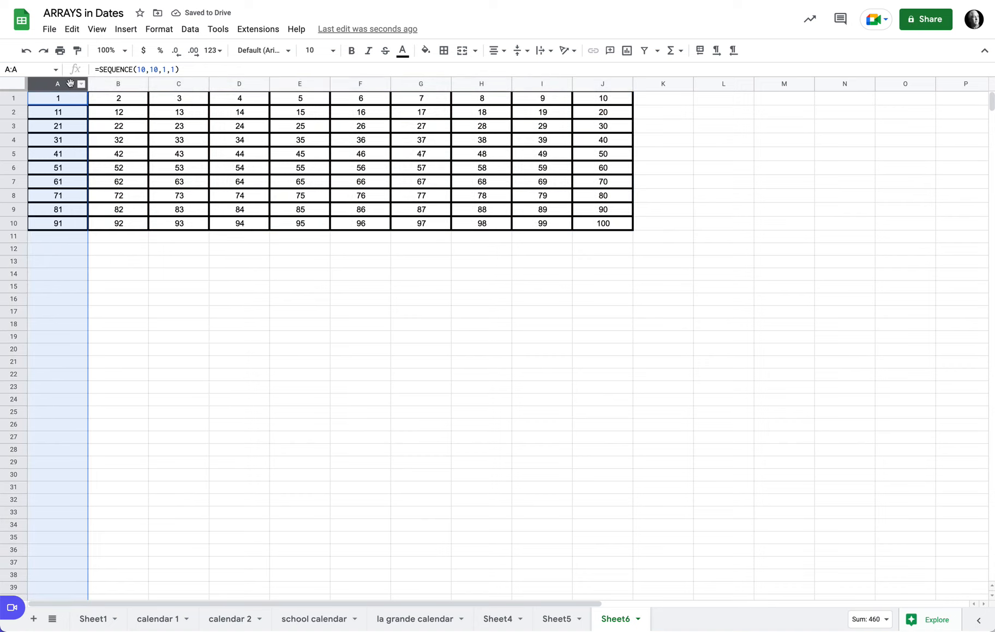
pyautogui.click(126, 85)
pyautogui.moveTo(68, 83); pyautogui.dragTo(599, 85)
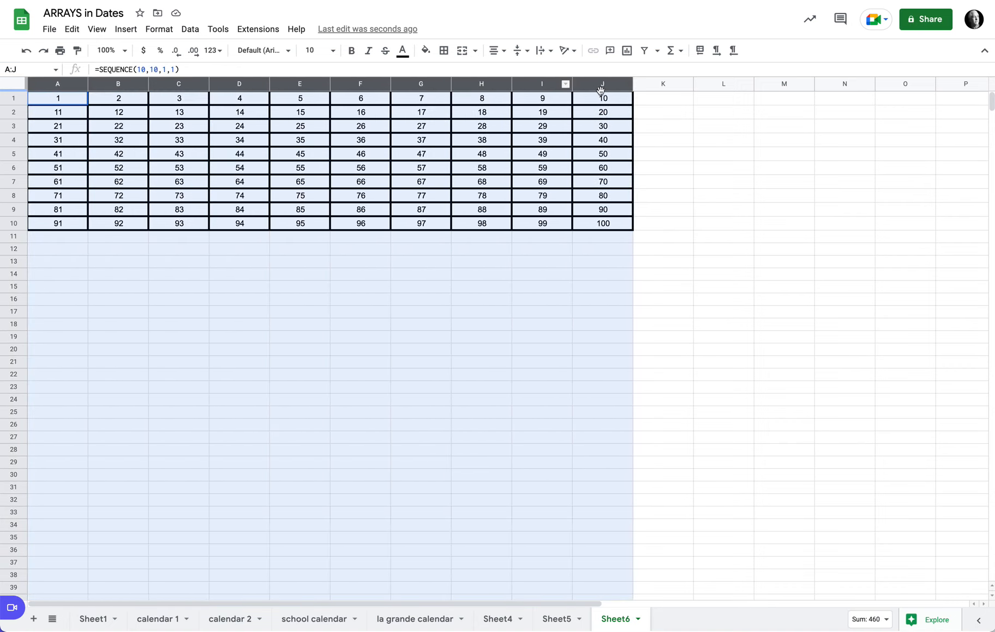
pyautogui.click(626, 84)
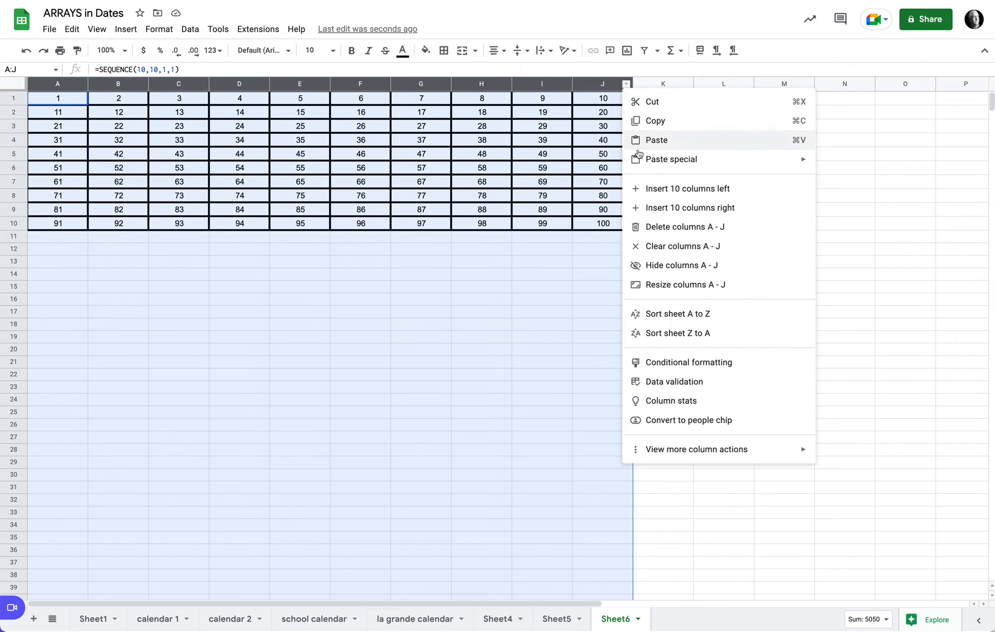
pyautogui.click(663, 284)
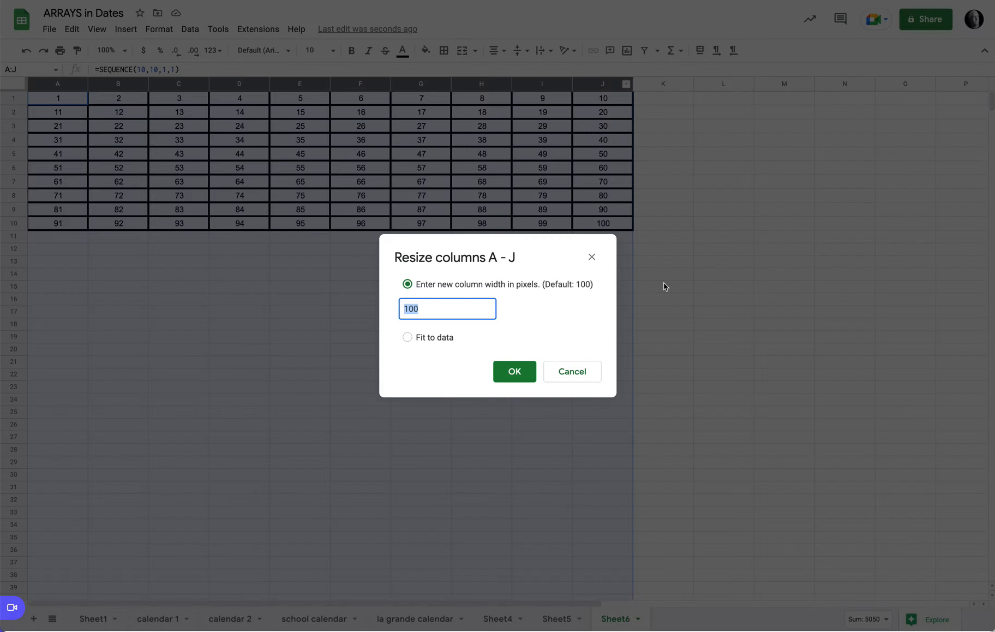
pyautogui.write('26')
pyautogui.press('Return')
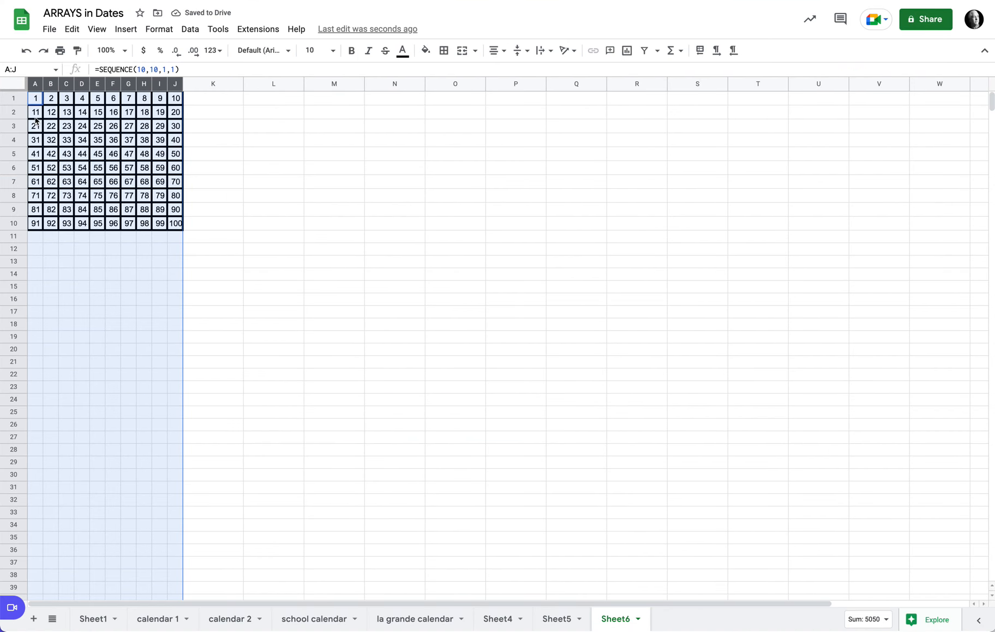
# Resize rows 1 to 10 to a height of 23 pixels
pyautogui.moveTo(11, 100); pyautogui.dragTo(17, 223)
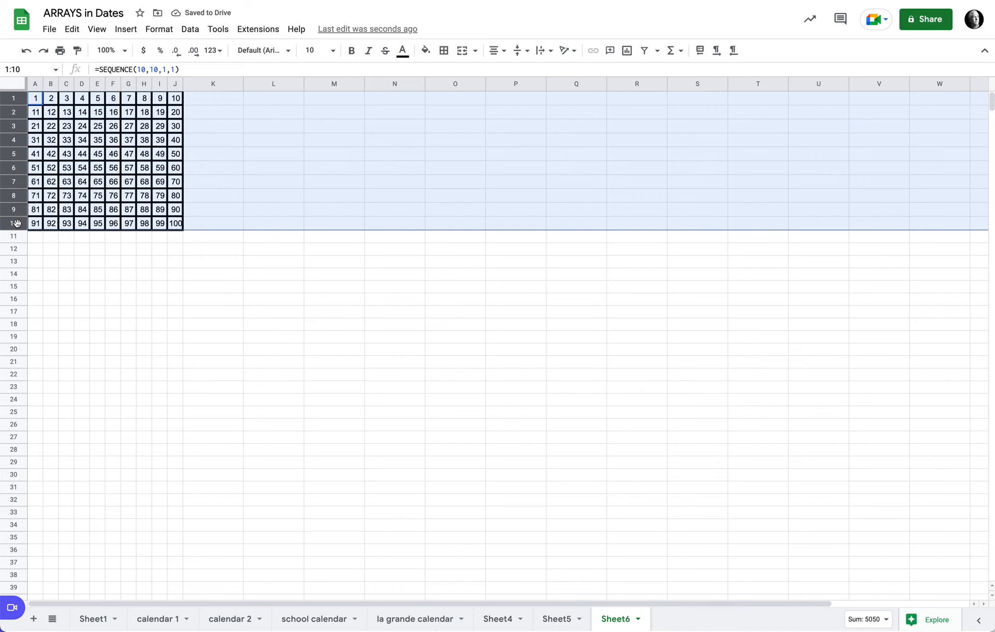
pyautogui.rightClick(17, 223)
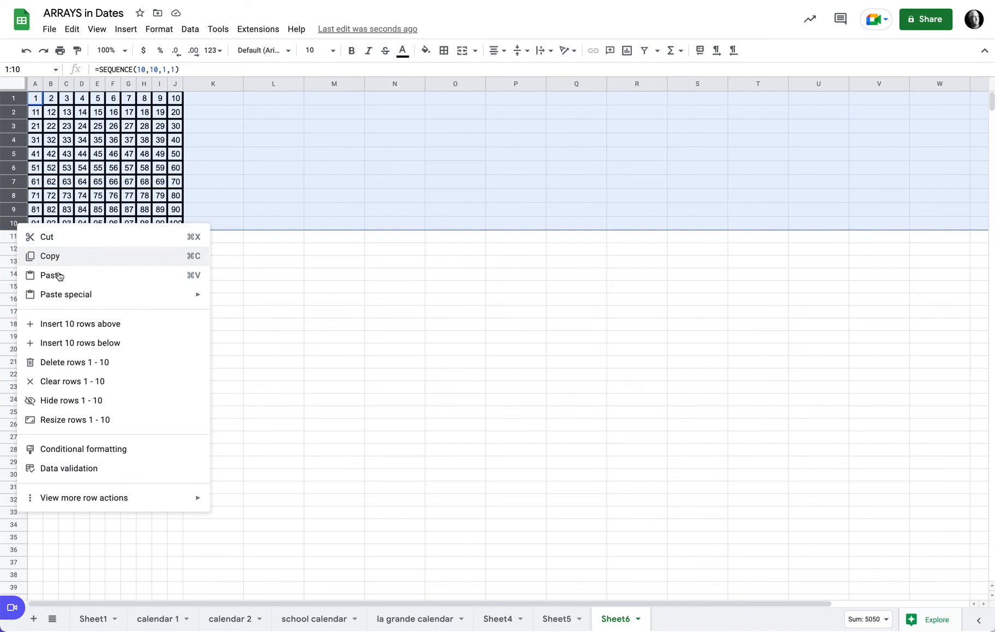
pyautogui.click(137, 418)
pyautogui.click(445, 311)
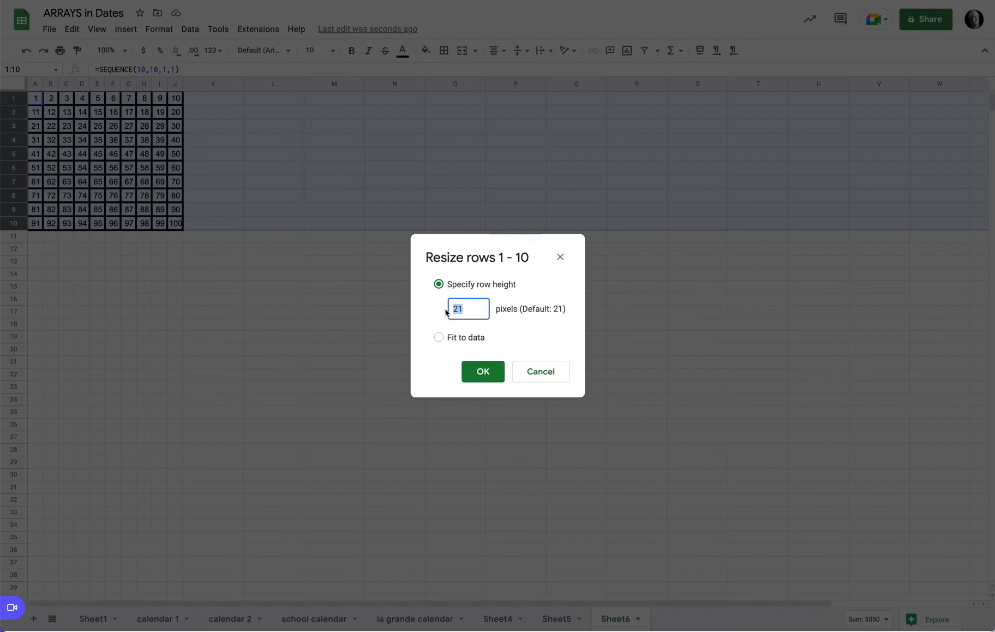
pyautogui.write('23')
pyautogui.press('Return')
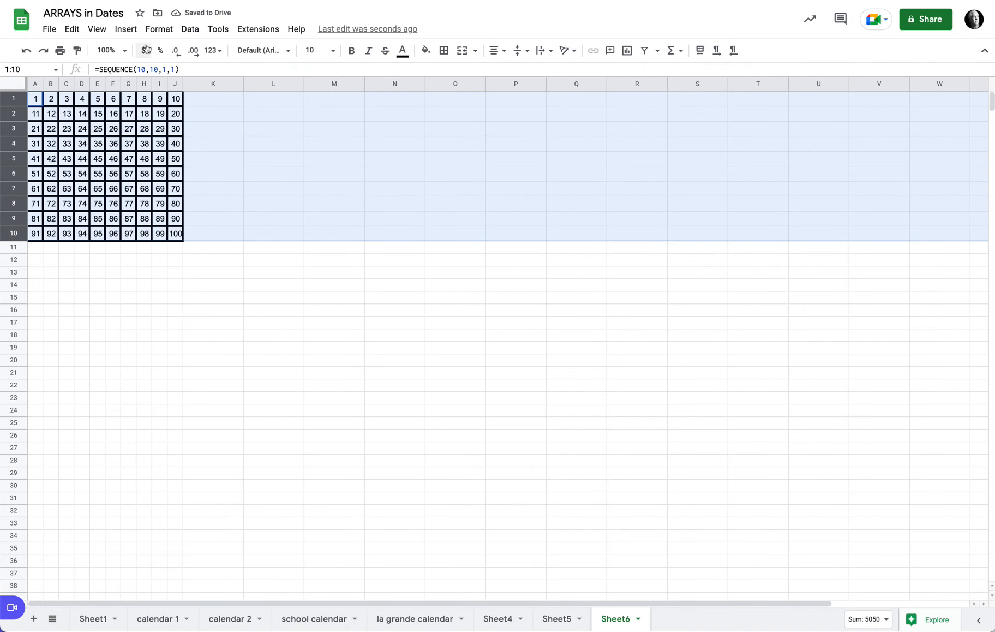
# Hide the sheet's gridlines
pyautogui.click(95, 29)
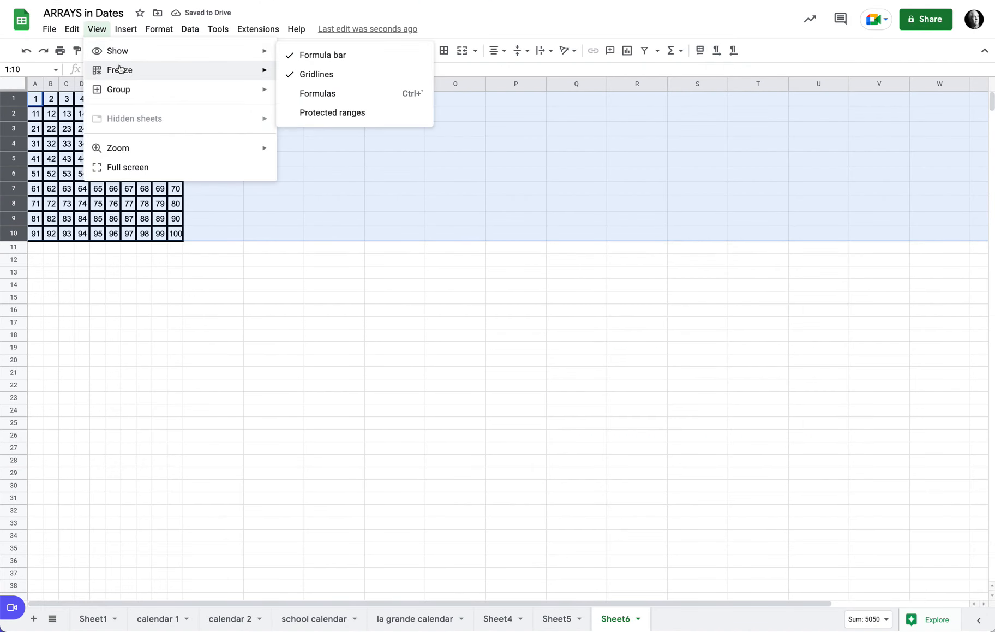
pyautogui.moveTo(270, 60)
pyautogui.click(302, 74)
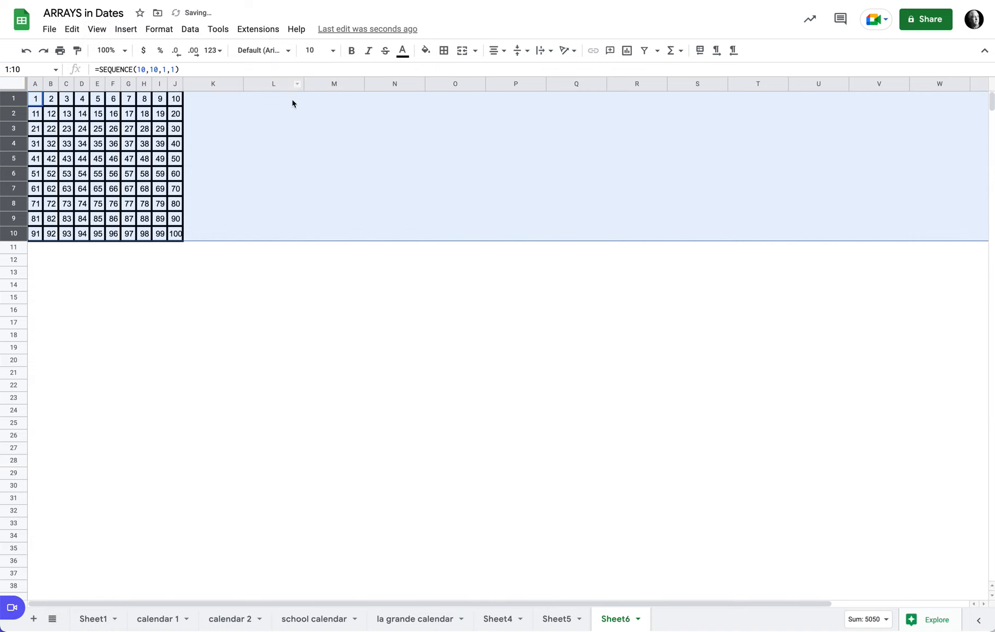
pyautogui.click(206, 271)
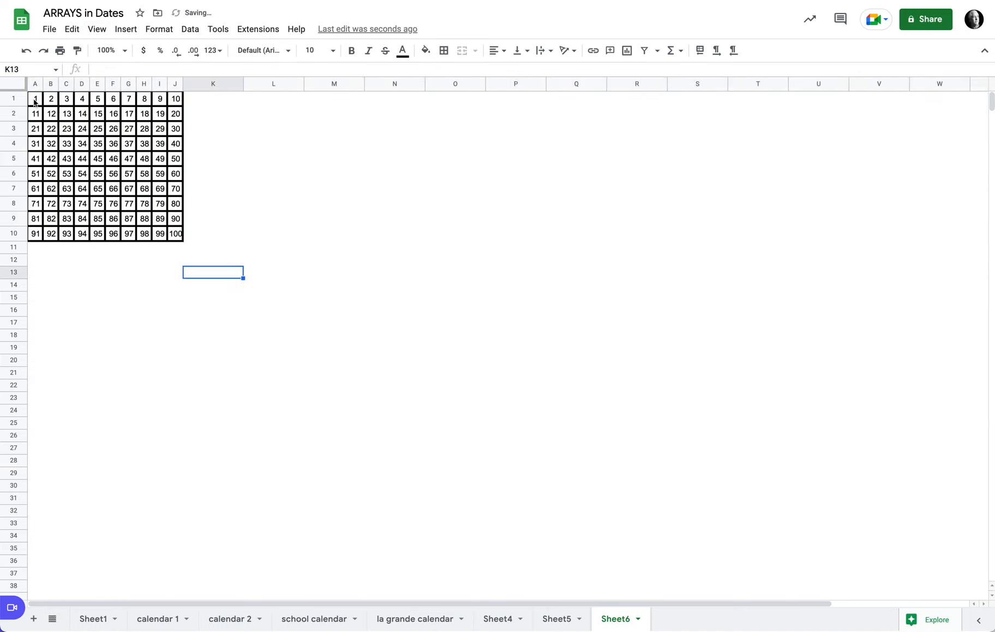
# Insert a blank row above the number grid
pyautogui.moveTo(35, 100); pyautogui.dragTo(129, 130)
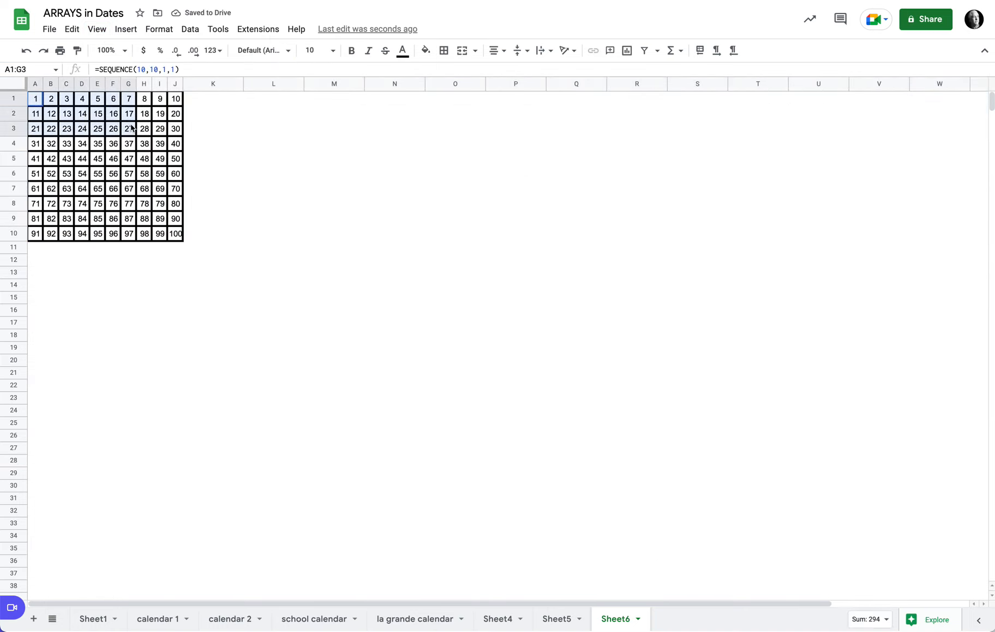
pyautogui.rightClick(20, 102)
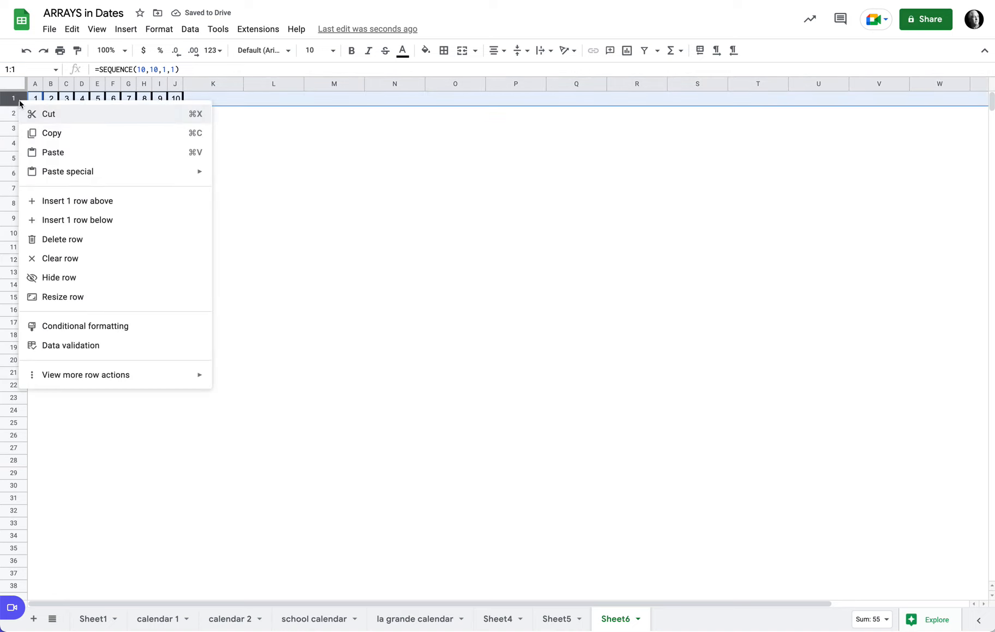
pyautogui.click(100, 208)
pyautogui.click(54, 102)
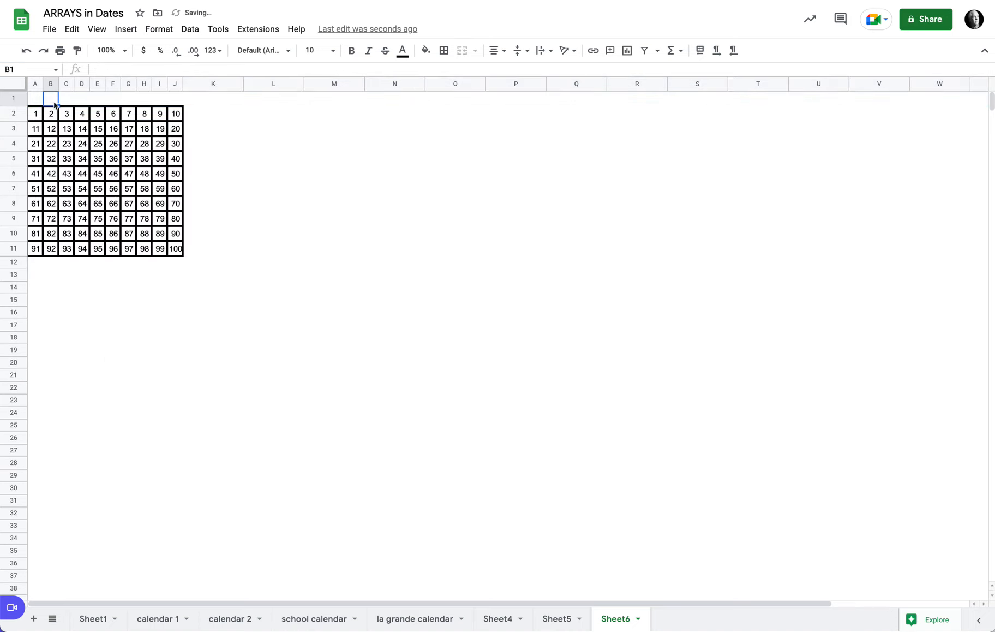
# Merge cells A1 to J1 into one bold header cell
pyautogui.moveTo(38, 98); pyautogui.dragTo(175, 109)
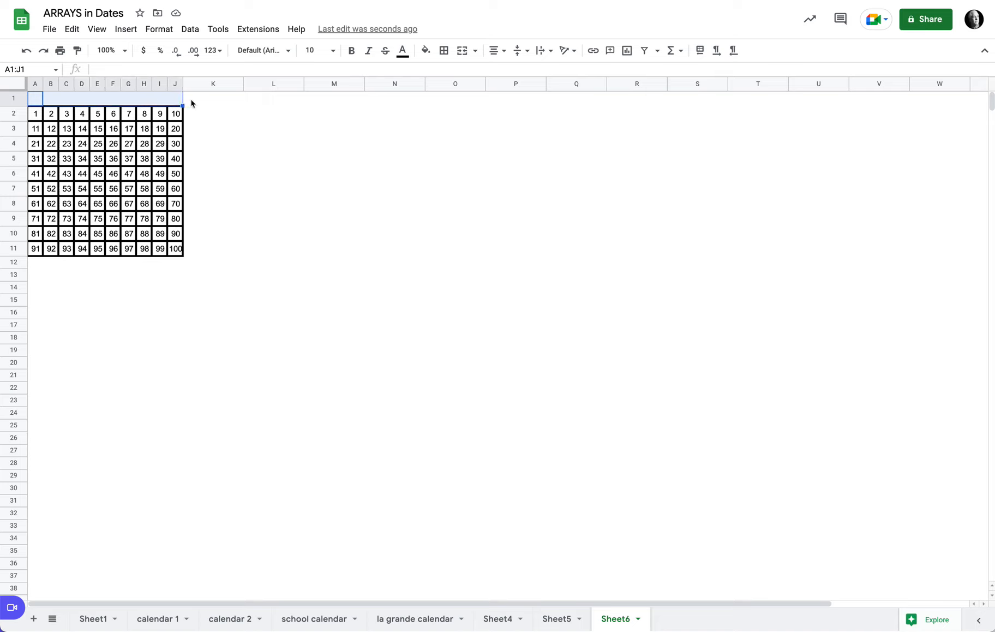
pyautogui.click(463, 51)
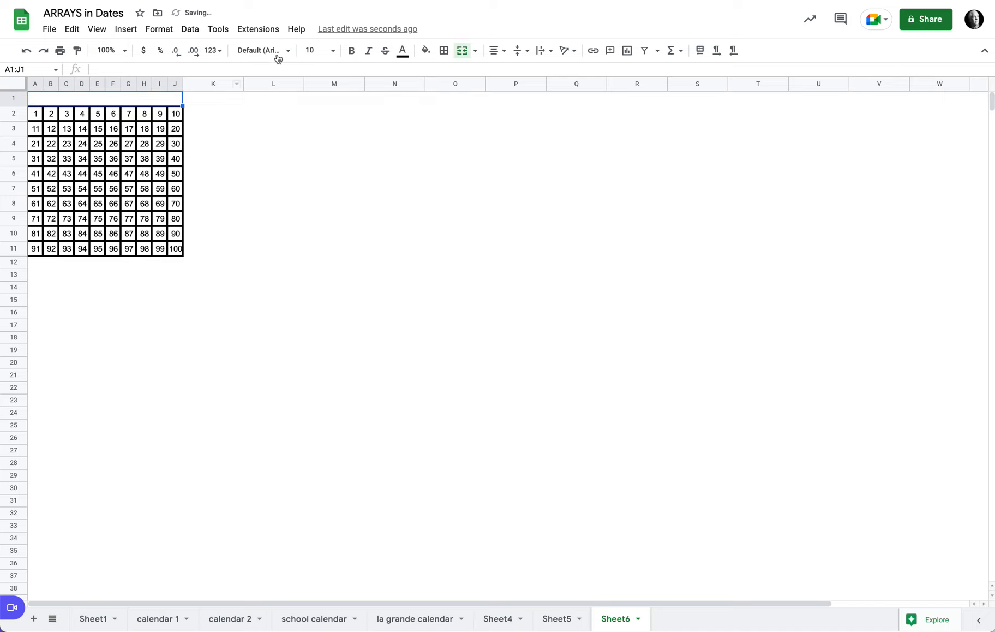
pyautogui.click(352, 52)
# Set the header's font size to 11 and title it Game 1
pyautogui.click(333, 51)
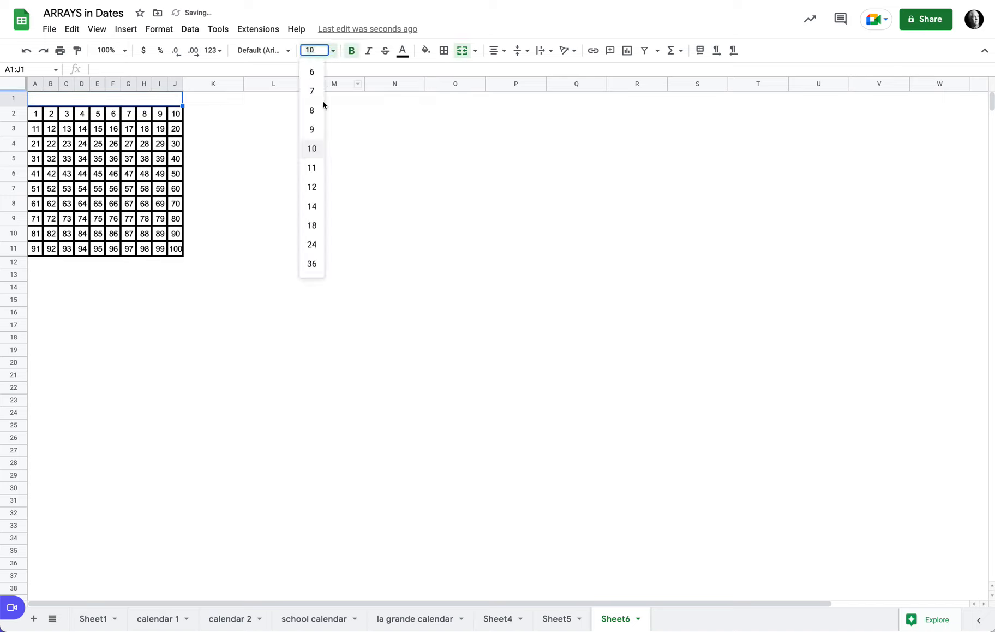
pyautogui.click(318, 167)
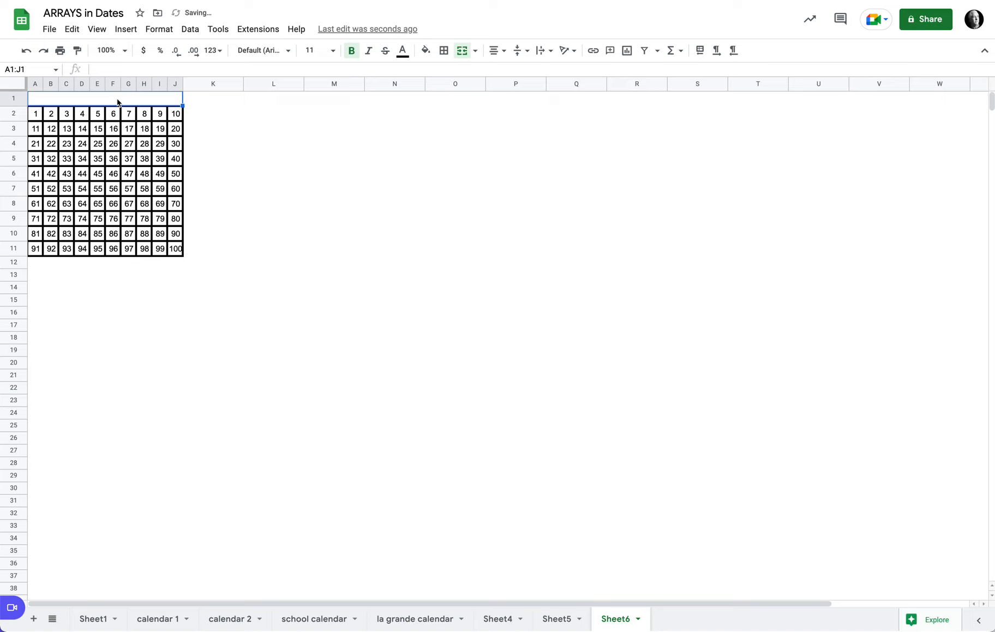
pyautogui.write('Game 1')
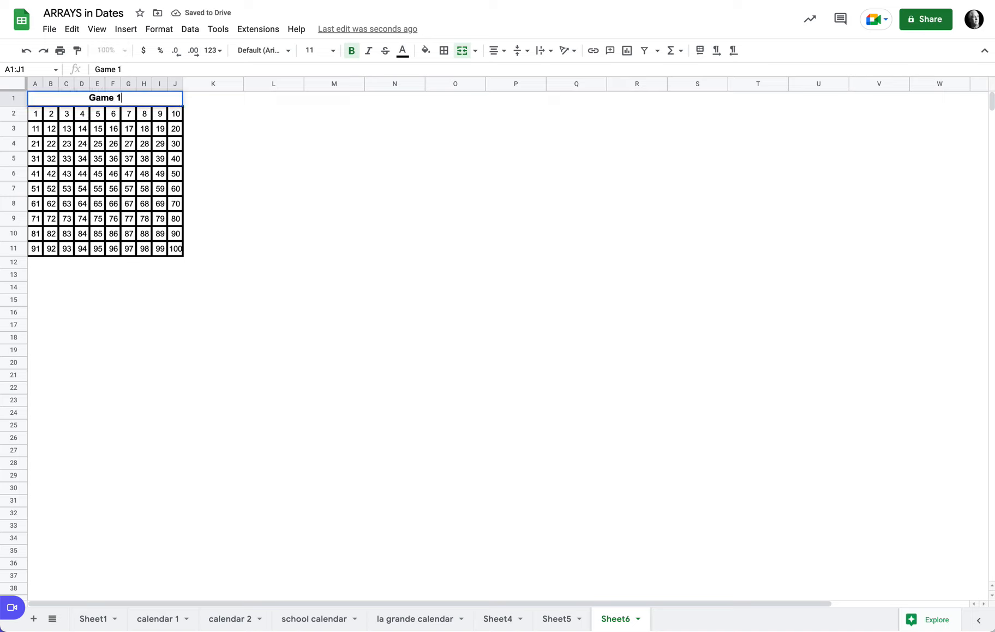
pyautogui.press('Return')
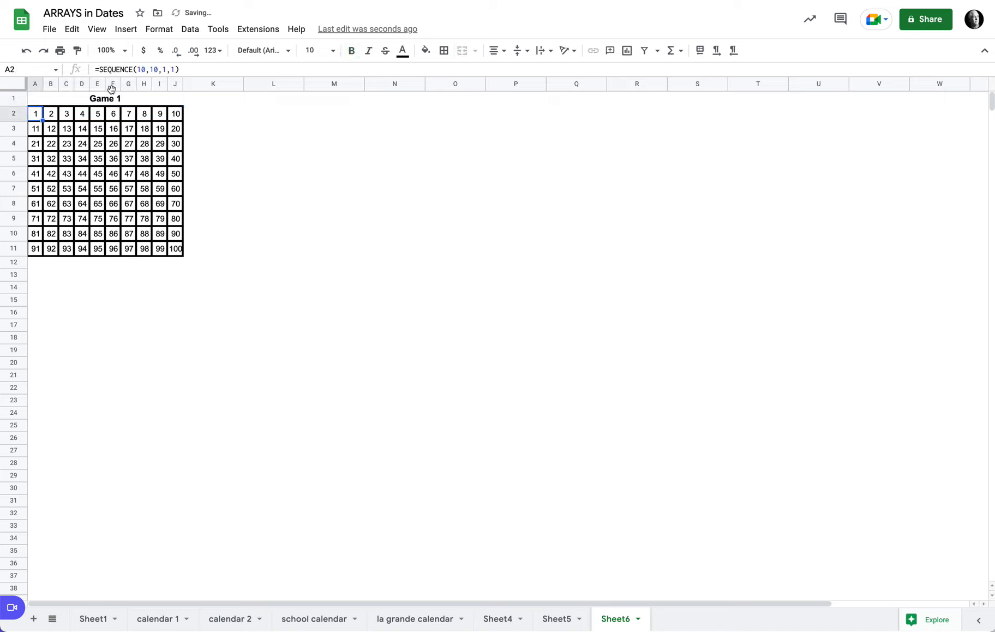
# Copy the Game 1 grid in A1:J11 and paste copies starting at A13 and A25
pyautogui.moveTo(43, 101); pyautogui.dragTo(145, 252)
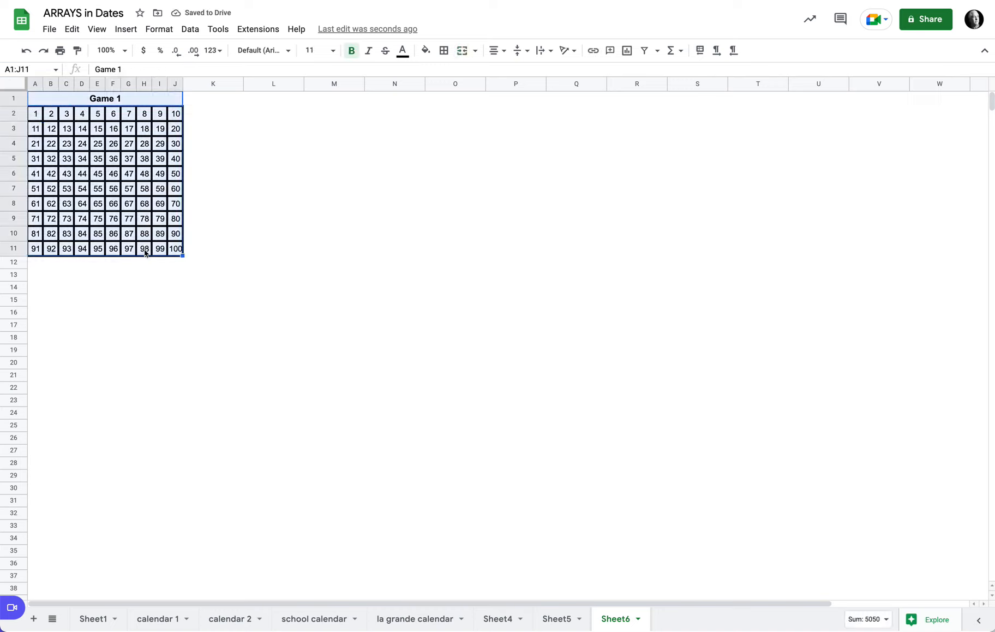
pyautogui.hotkey('ctrl', 'c')
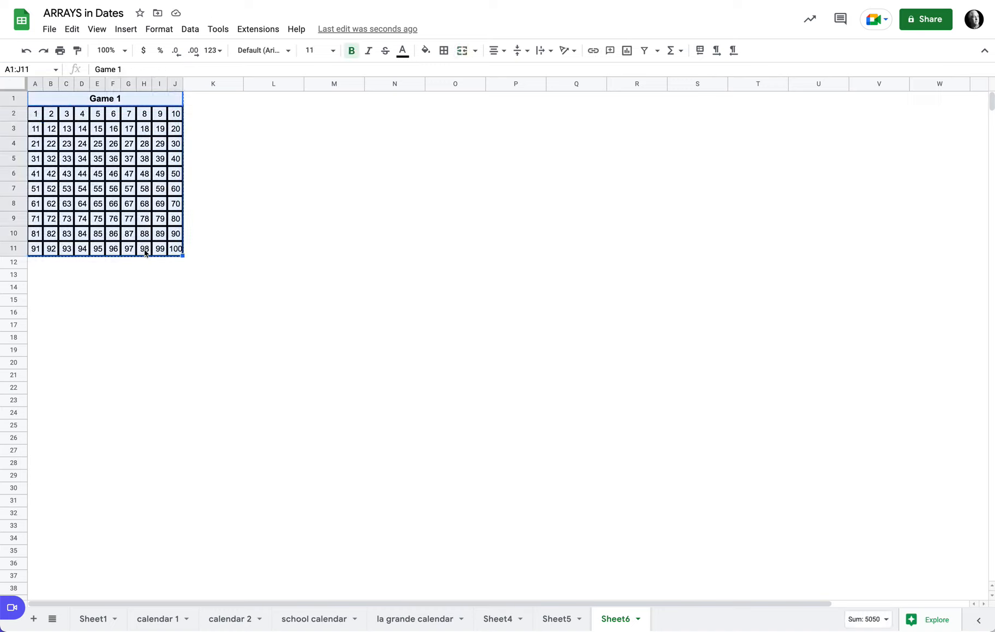
pyautogui.click(37, 279)
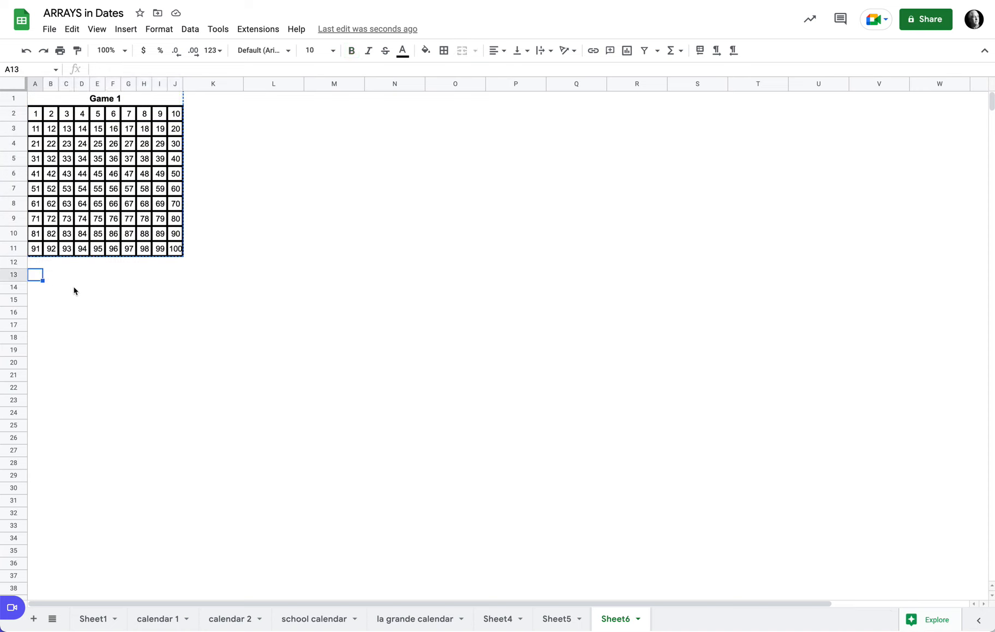
pyautogui.hotkey('ctrl', 'v')
pyautogui.click(32, 444)
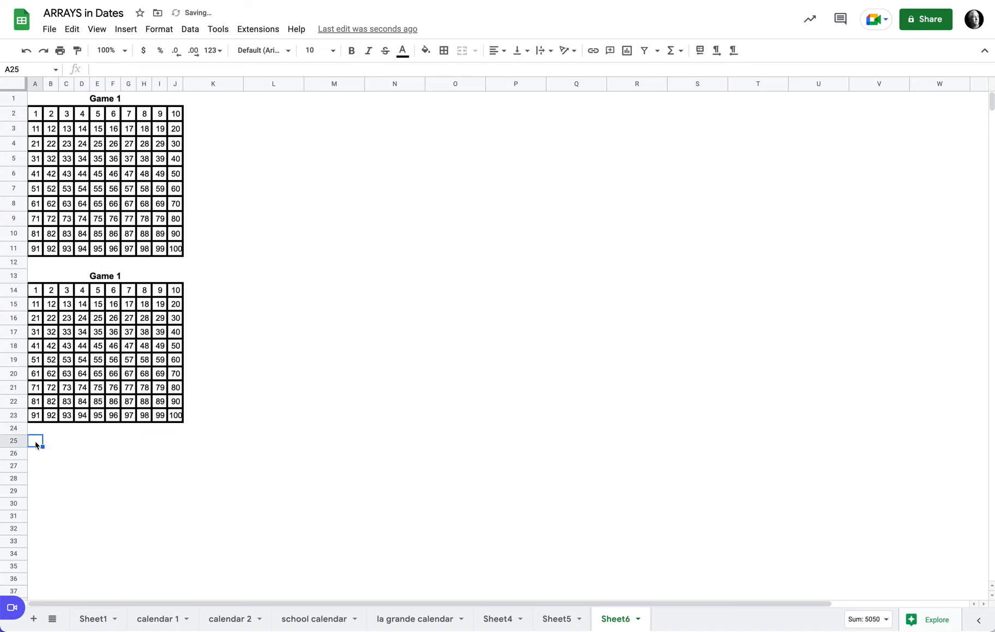
pyautogui.hotkey('ctrl', 'v')
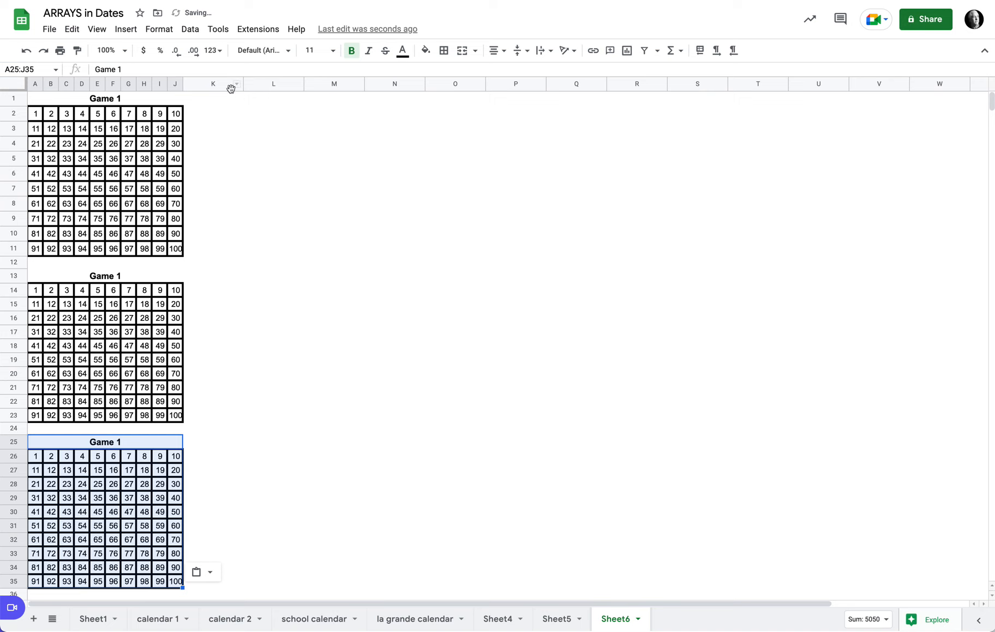
# Paste three more copies of the grid starting at L1, L13 and L25
pyautogui.click(271, 103)
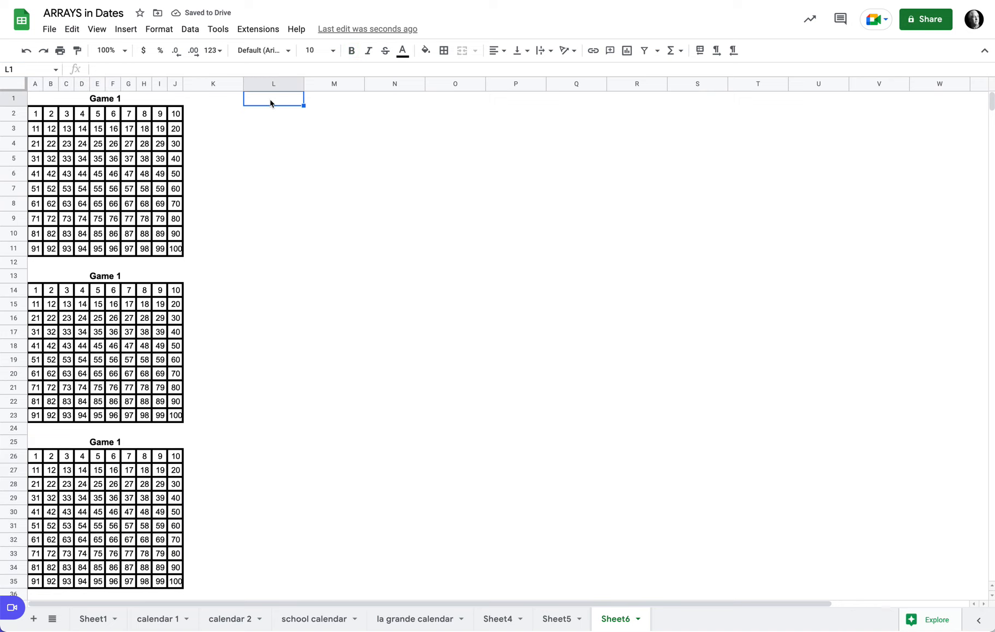
pyautogui.hotkey('ctrl', 'v')
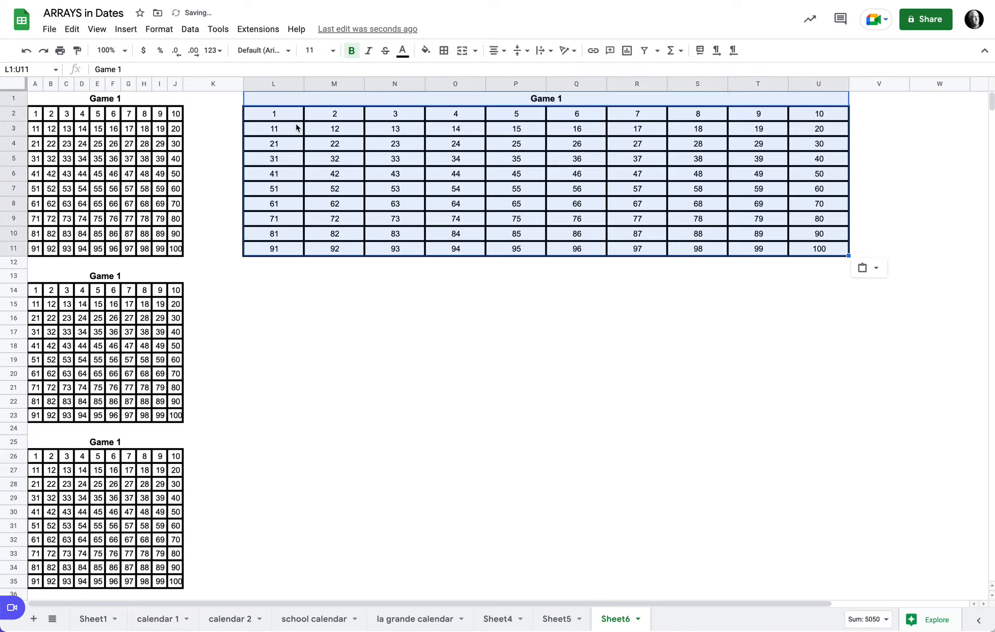
pyautogui.click(271, 278)
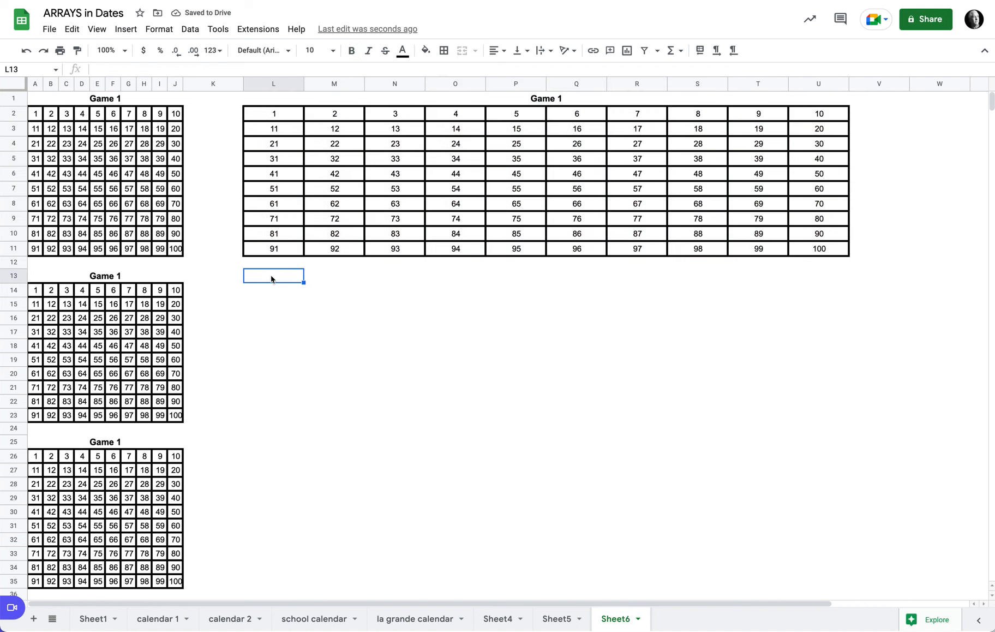
pyautogui.hotkey('ctrl', 'v')
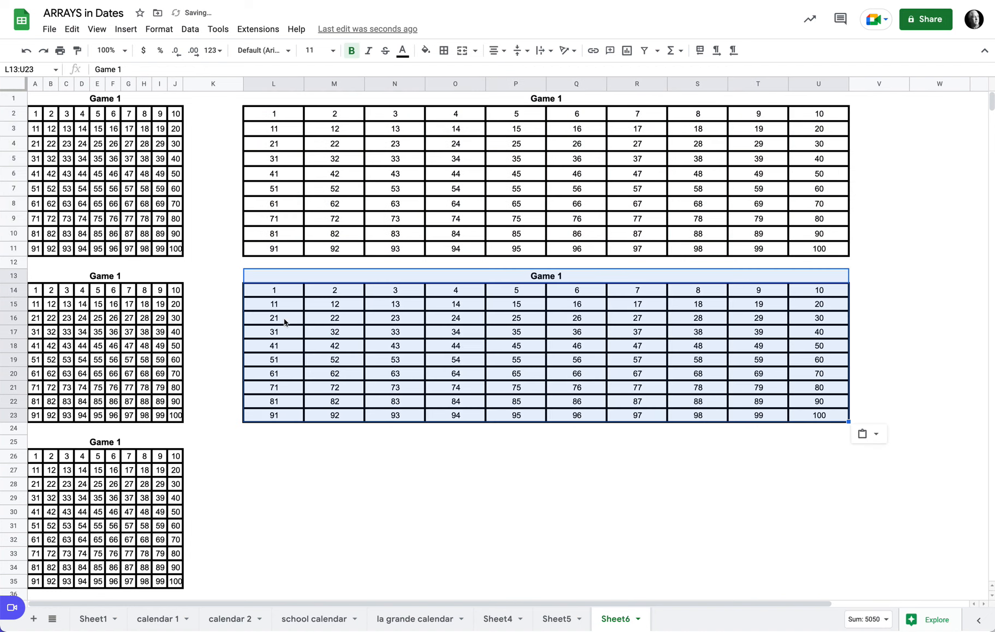
pyautogui.click(273, 444)
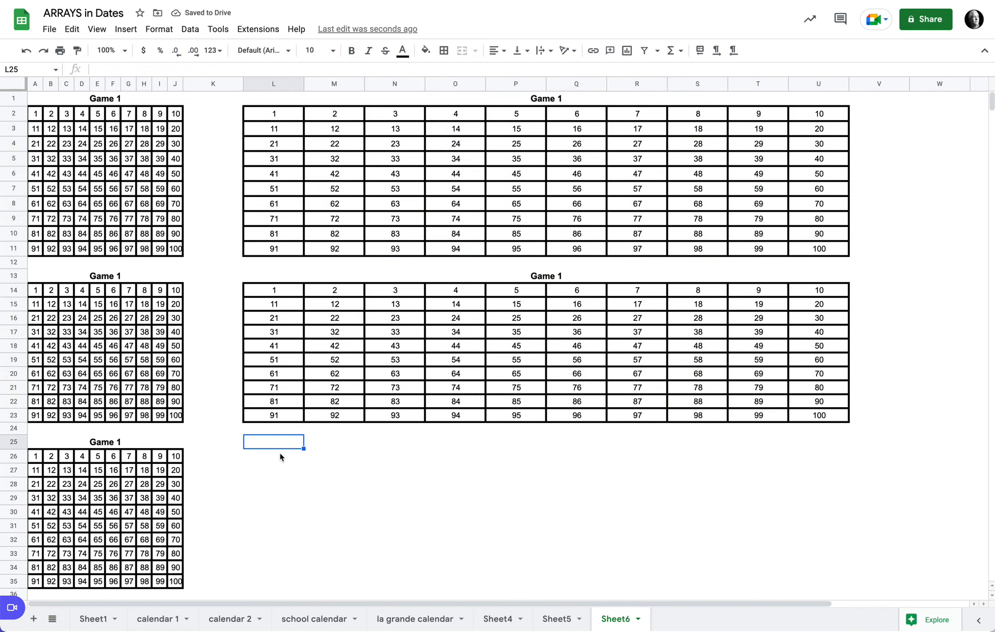
pyautogui.hotkey('ctrl', 'v')
# Resize columns L to U, holding the second grid column, to 25 pixels wide
pyautogui.moveTo(274, 84); pyautogui.dragTo(816, 87)
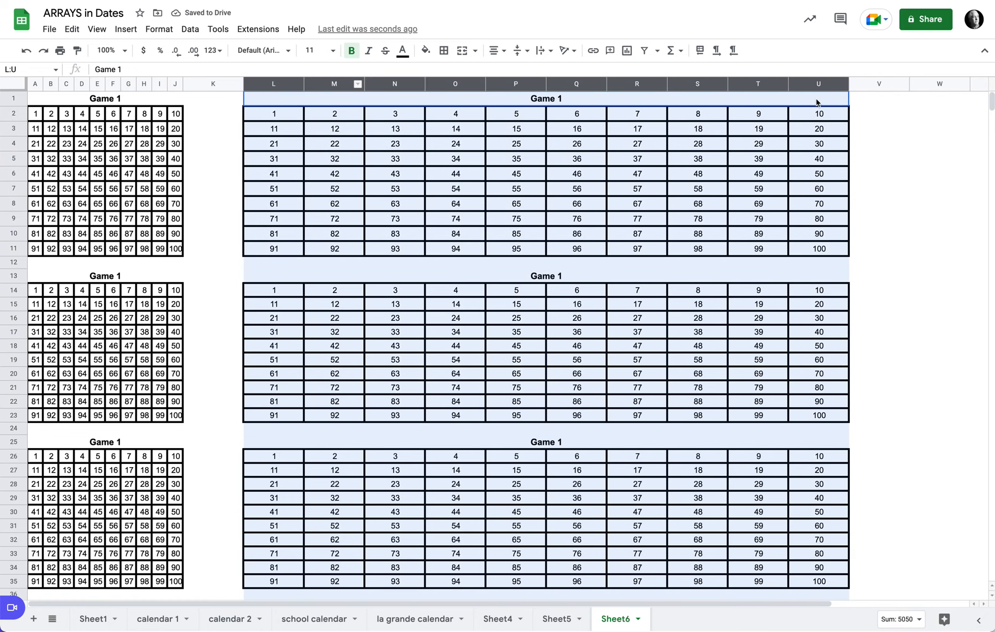
pyautogui.click(781, 83)
pyautogui.click(822, 284)
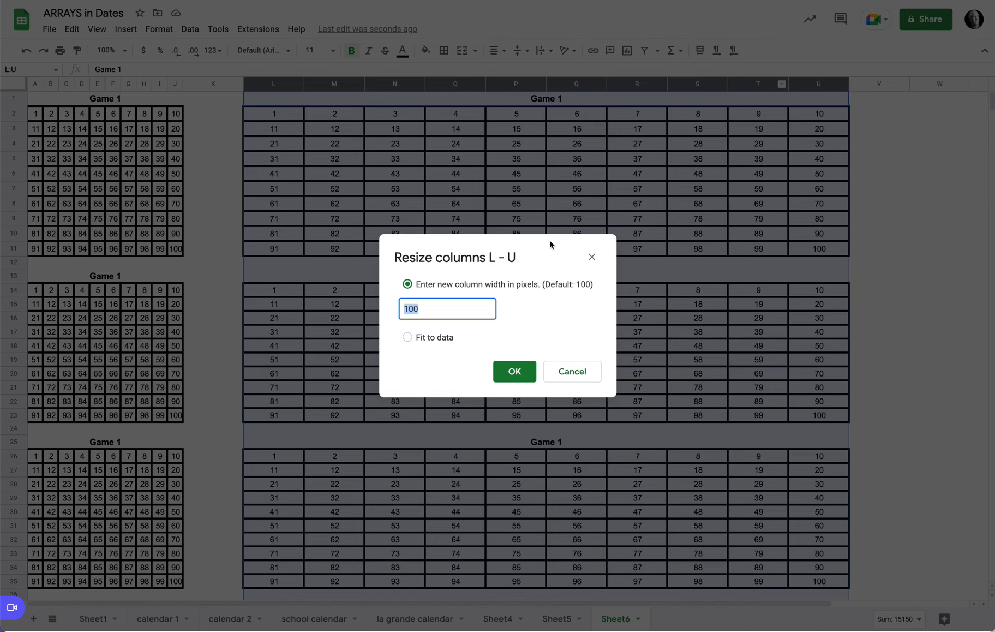
pyautogui.write('25')
pyautogui.press('Return')
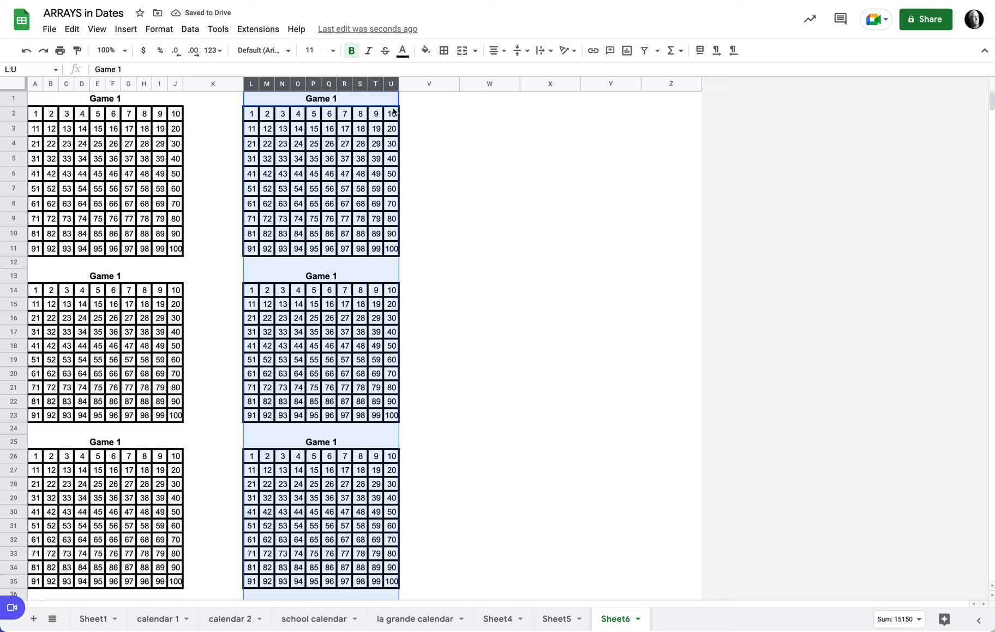
# Copy columns L to U and paste them starting at column W as a third column of grids
pyautogui.hotkey('ctrl', 'c')
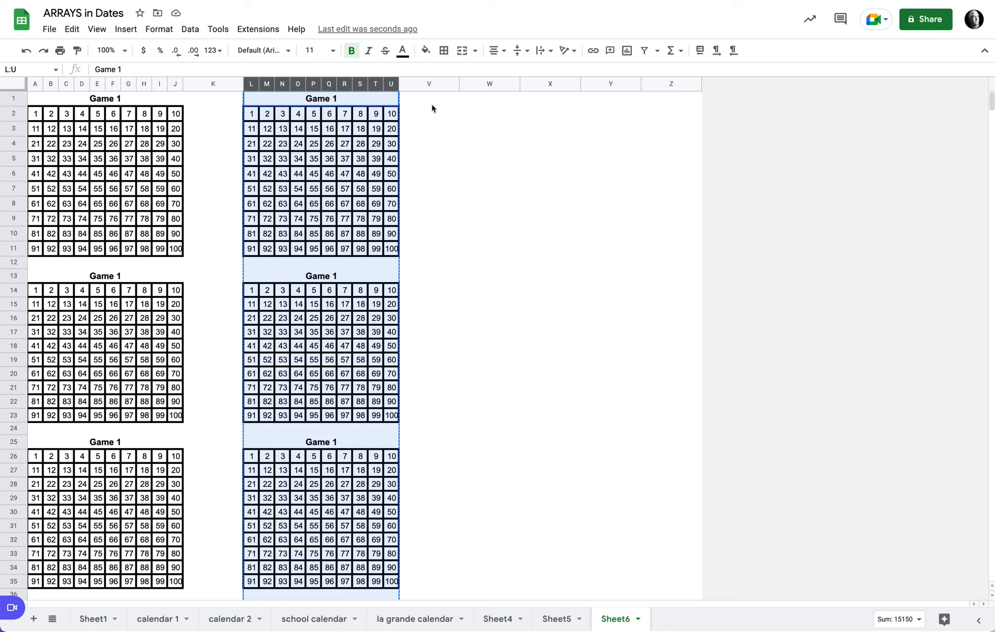
pyautogui.click(486, 84)
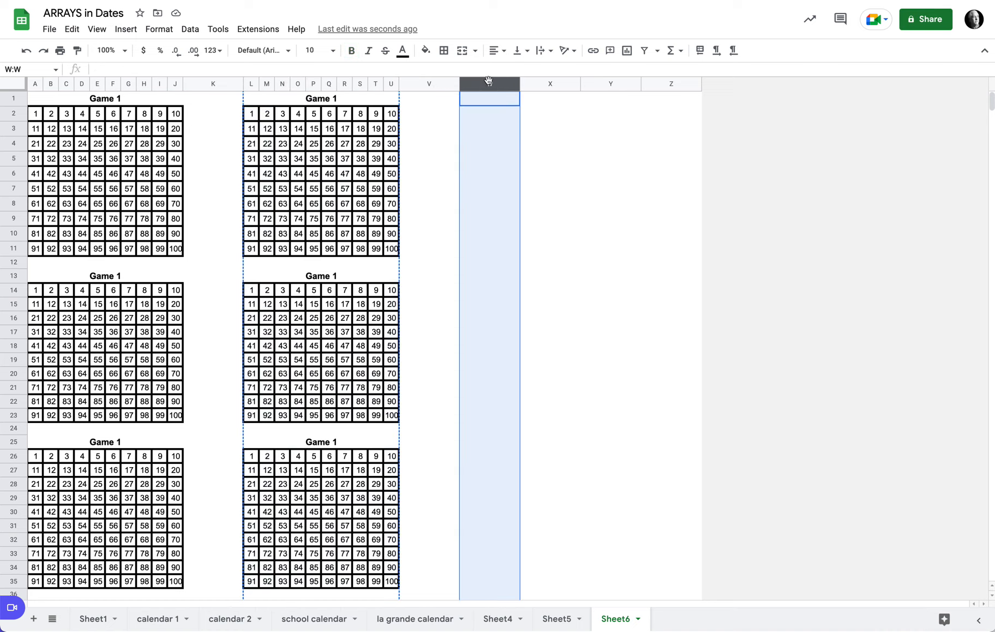
pyautogui.hotkey('ctrl', 'v')
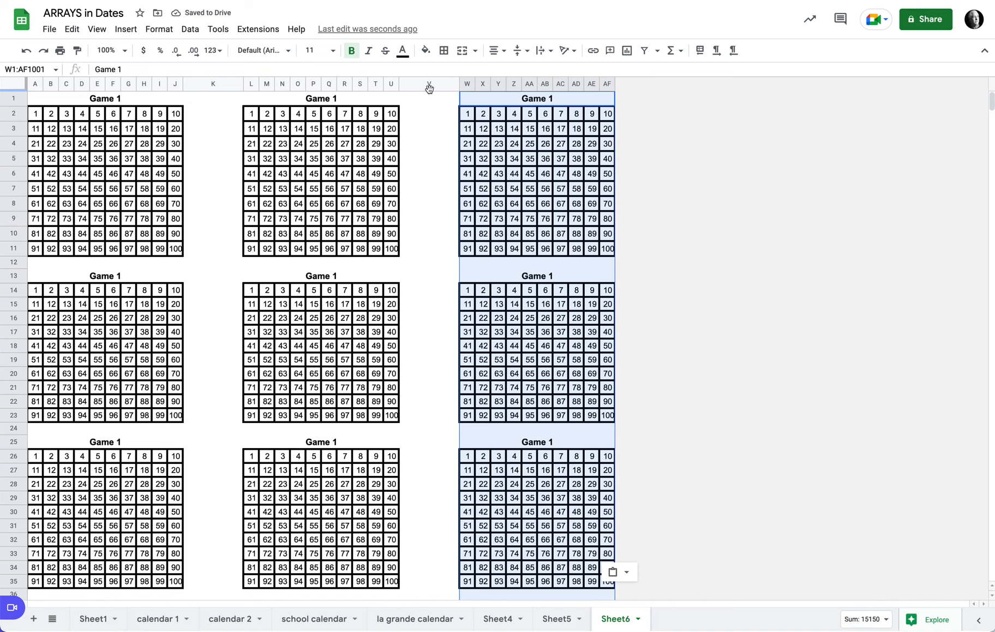
# Resize the spacer columns K and V between the grid columns to 20 pixels wide
pyautogui.click(214, 84)
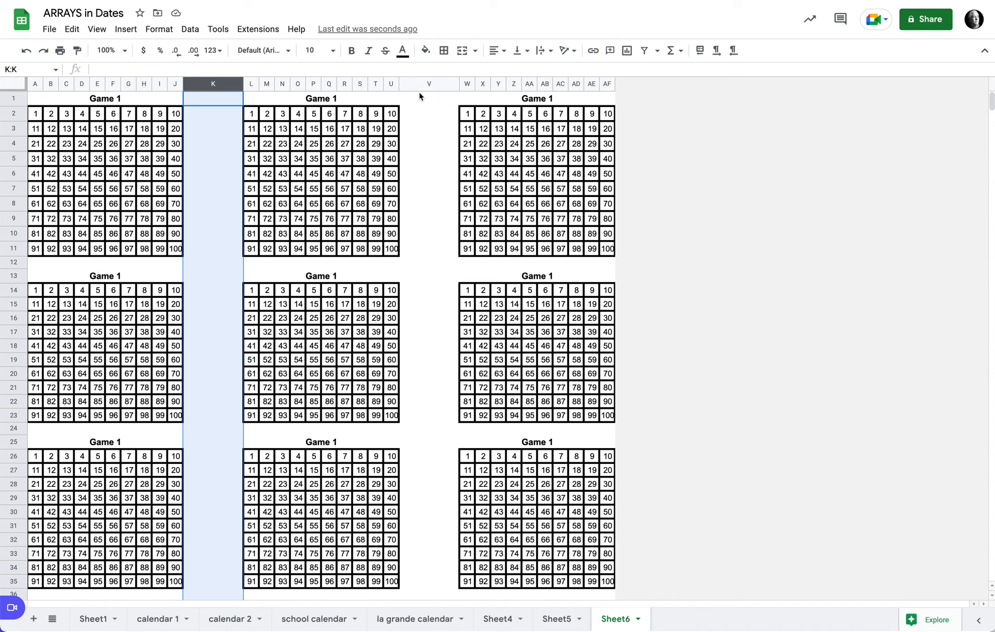
pyautogui.keyDown('ctrl'); pyautogui.click(431, 83); pyautogui.keyUp('ctrl')
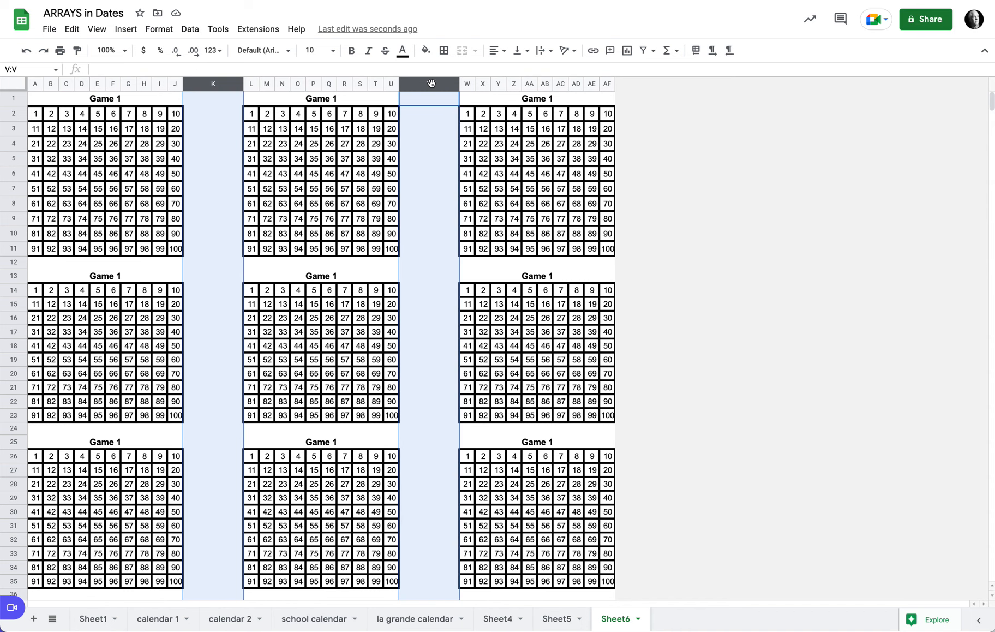
pyautogui.rightClick(431, 84)
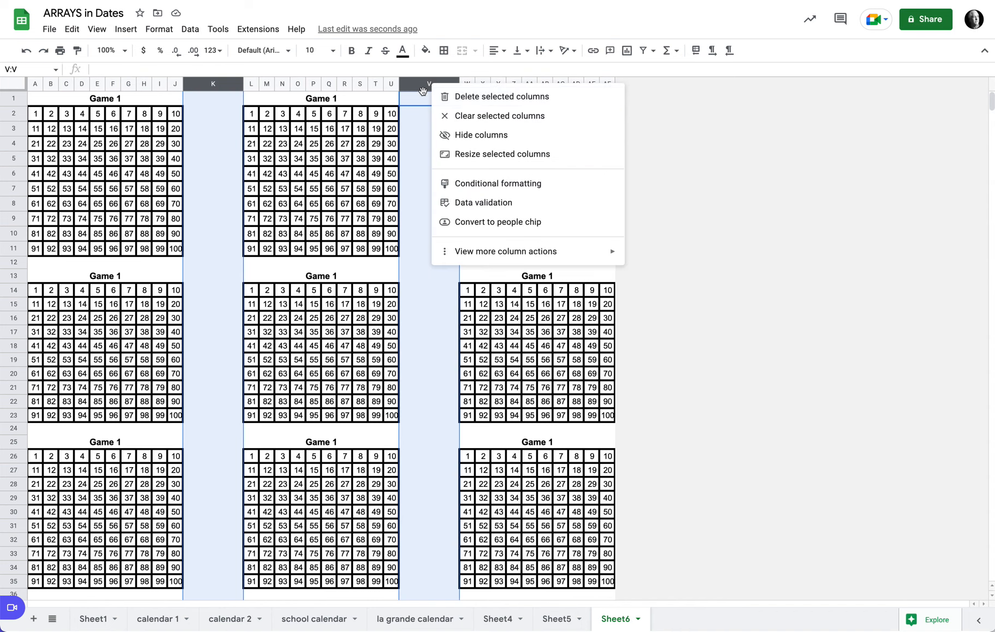
pyautogui.press('Escape')
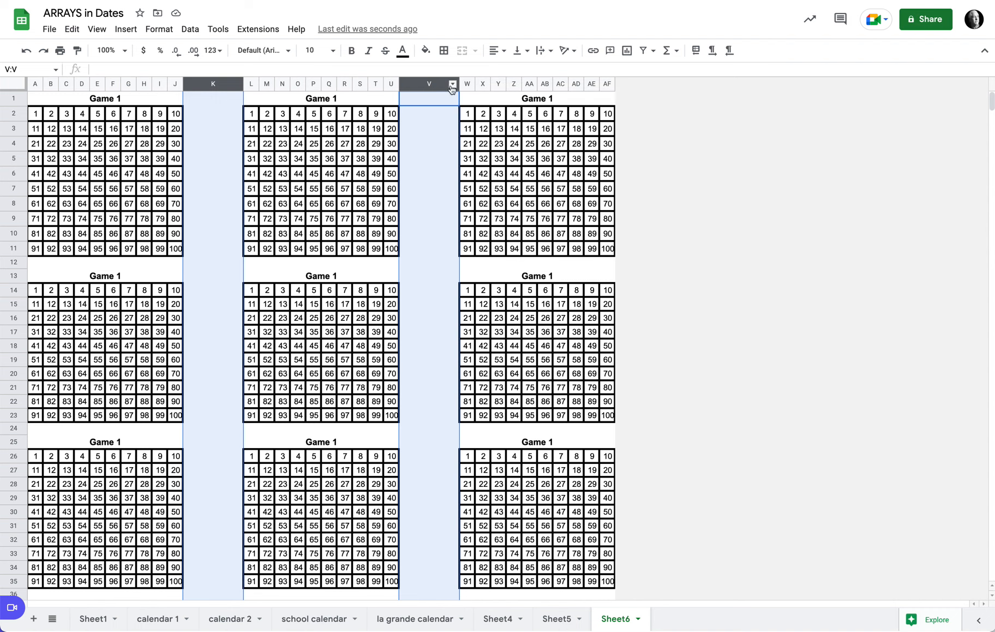
pyautogui.click(452, 84)
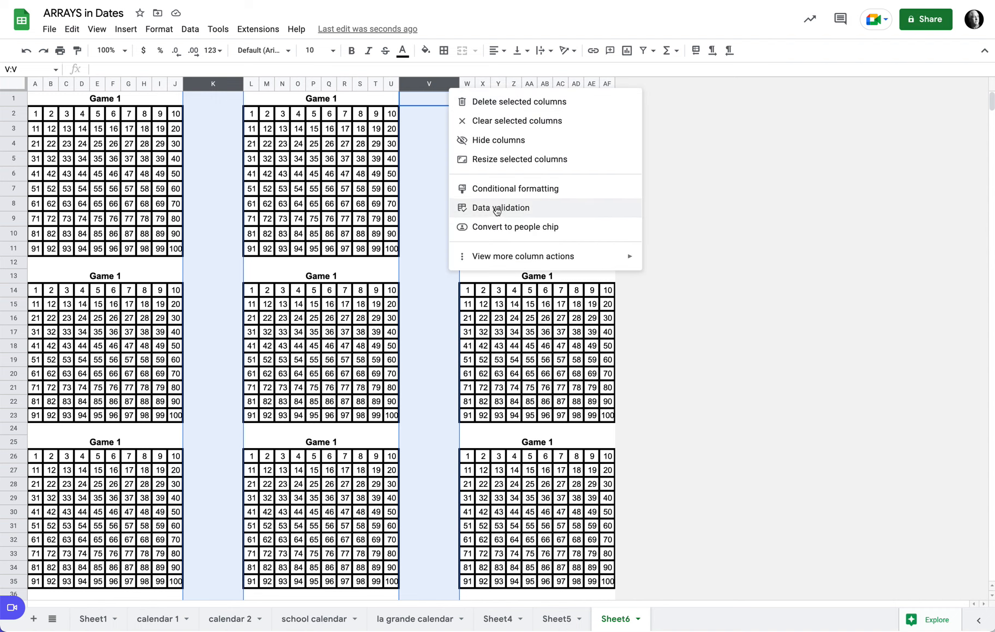
pyautogui.click(503, 159)
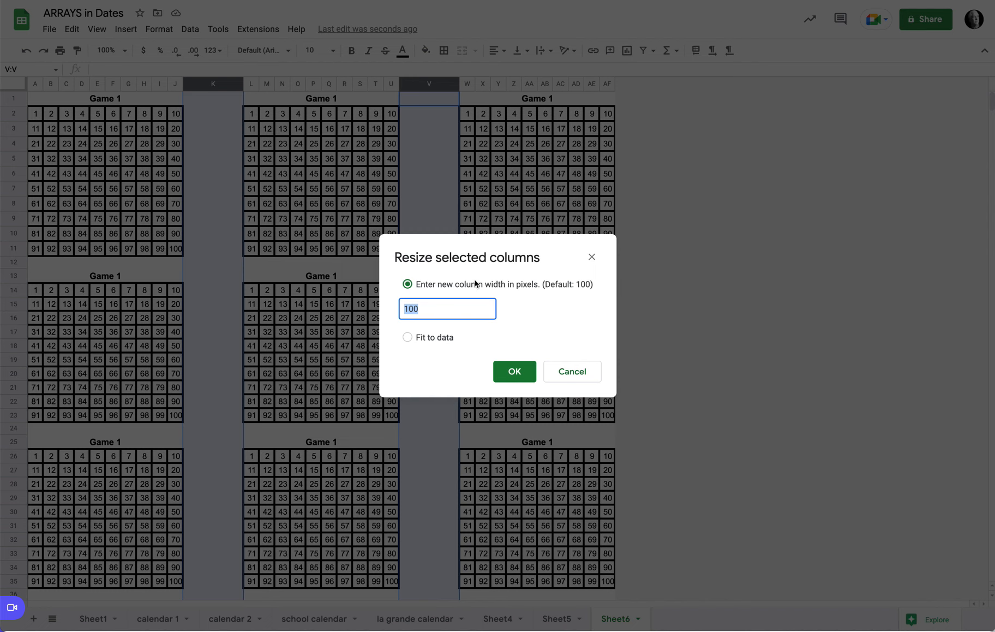
pyautogui.write('20')
pyautogui.press('Return')
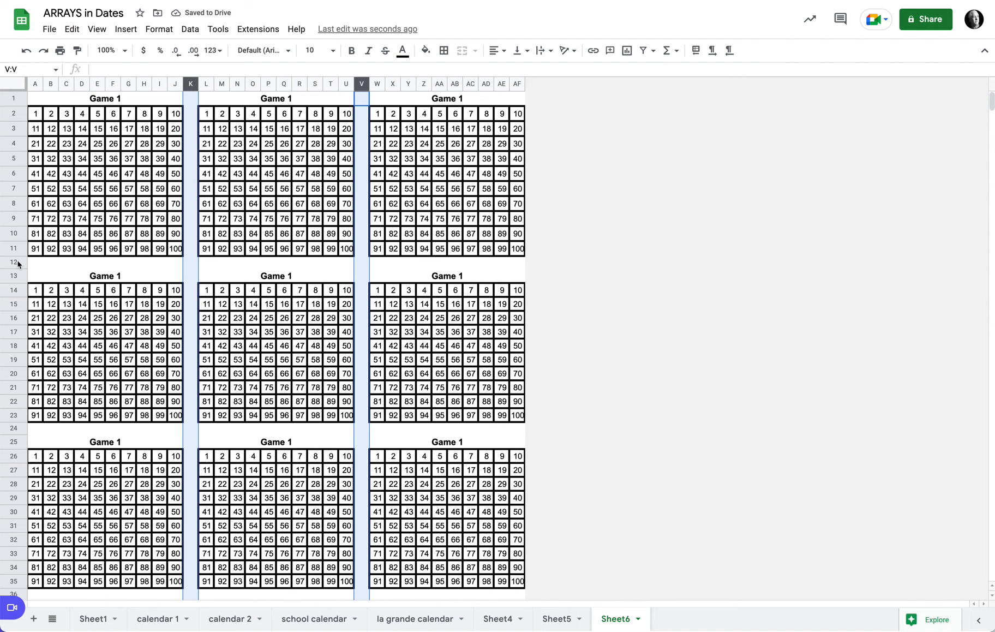
# Delete the blank spacer rows between the first, second and third rows of grids
pyautogui.click(16, 263)
pyautogui.rightClick(16, 263)
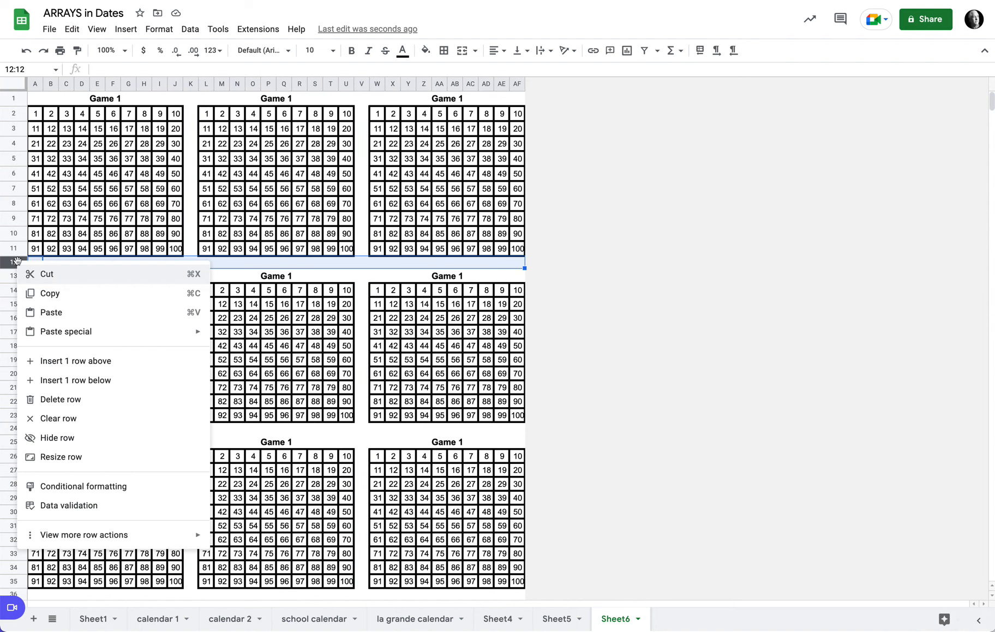
pyautogui.click(101, 399)
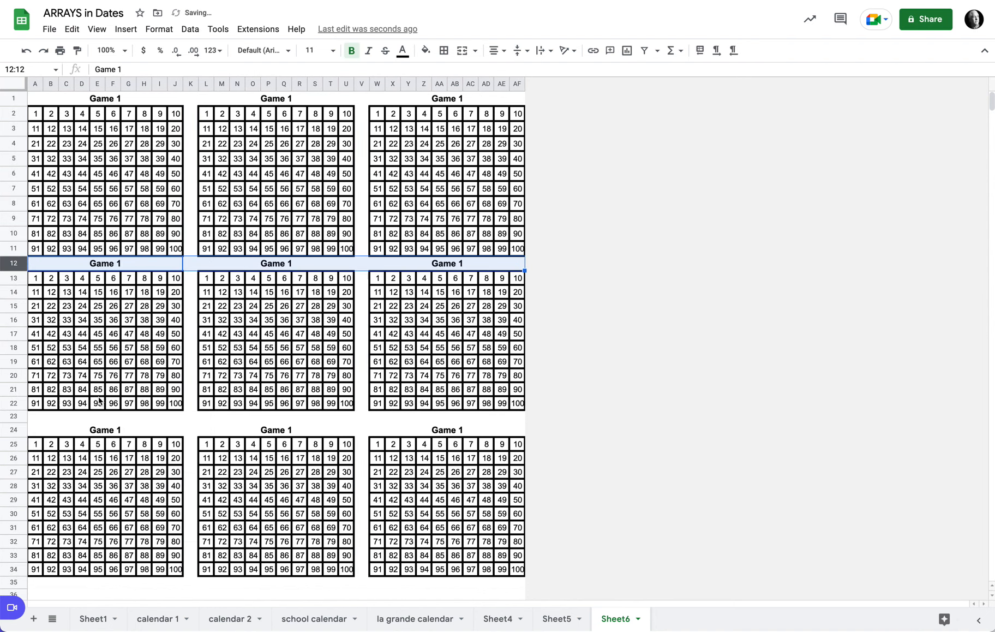
pyautogui.click(20, 420)
pyautogui.rightClick(21, 420)
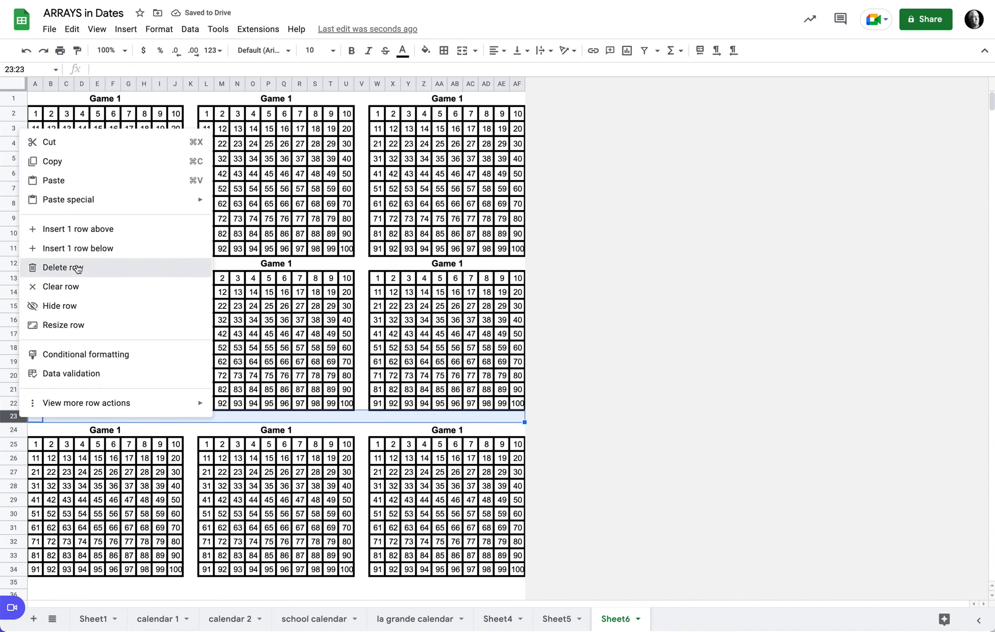
pyautogui.click(78, 268)
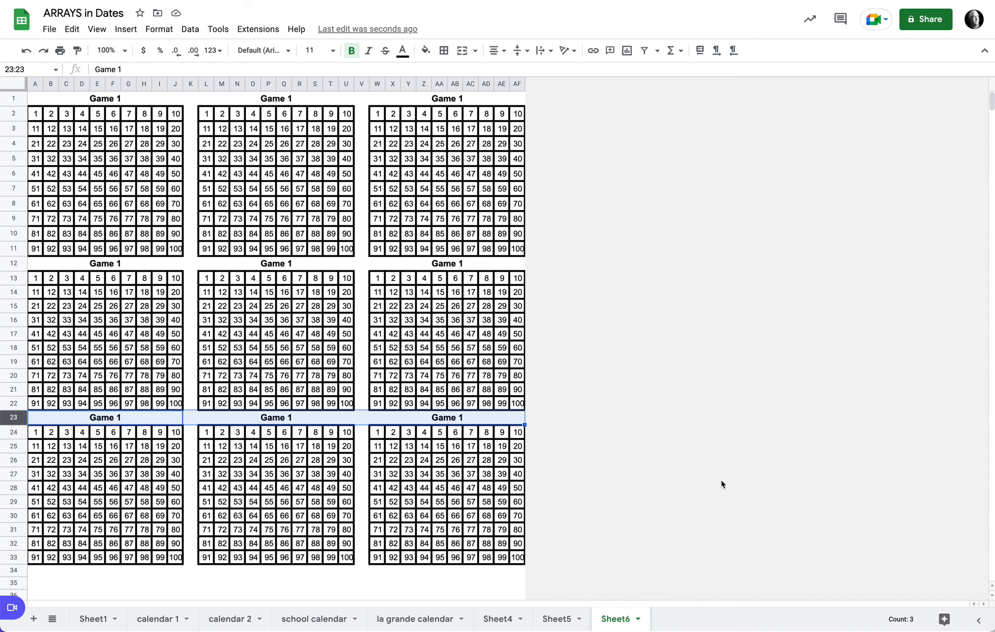
# Delete all empty rows below the grids, from row 34 down to row 999
pyautogui.scroll(-3, 731, 460)
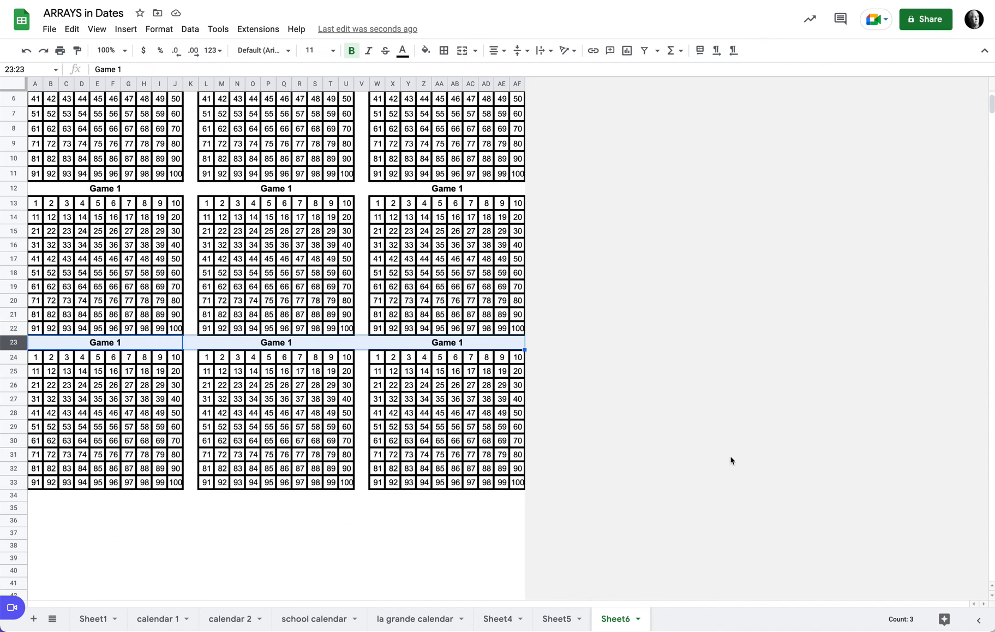
pyautogui.click(11, 495)
pyautogui.scroll(-15, 77, 515)
pyautogui.scroll(18, 87, 522)
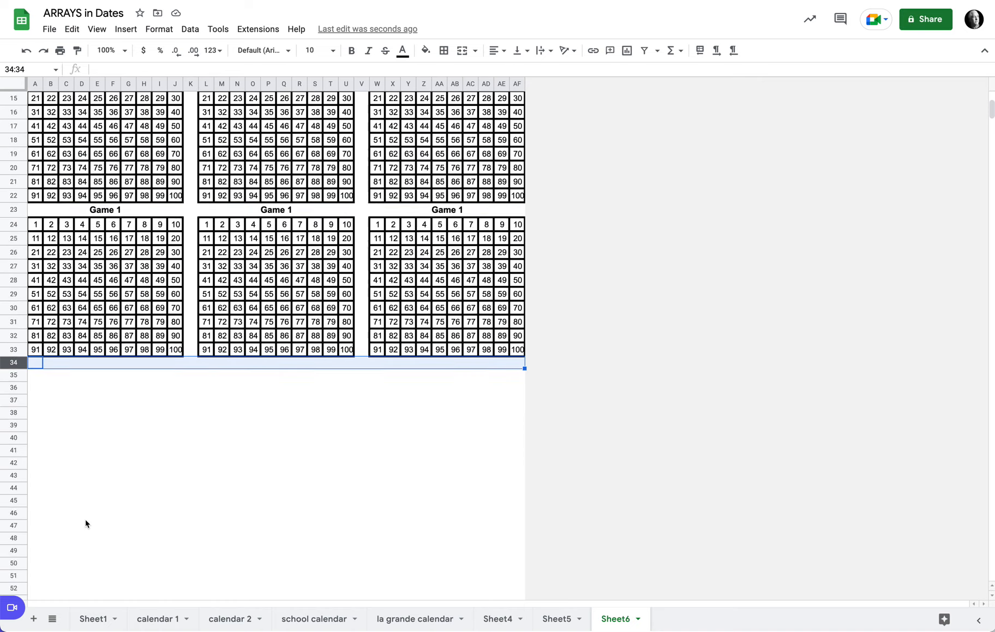
pyautogui.scroll(-1, 70, 534)
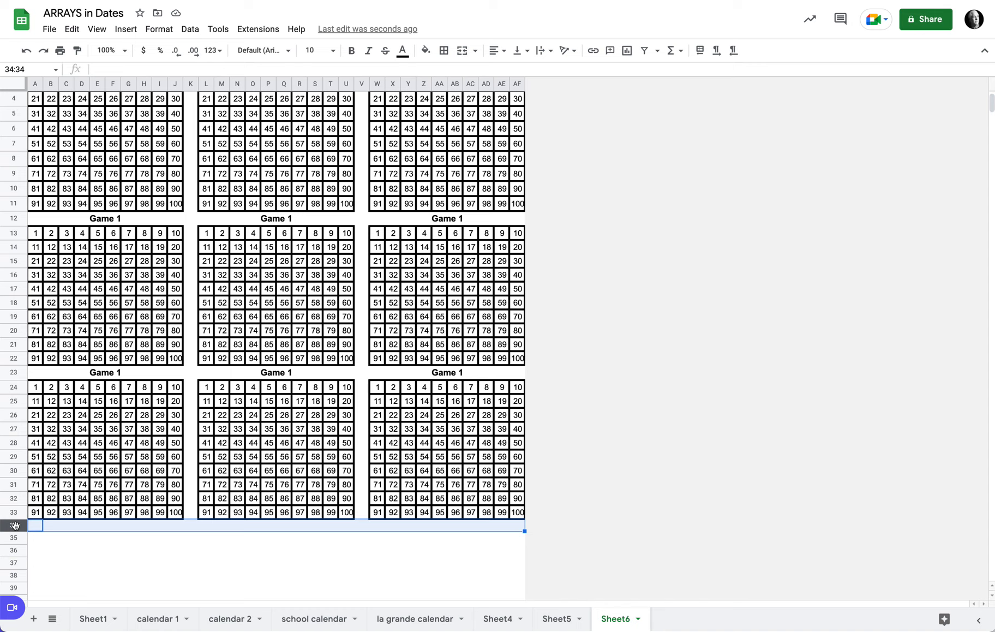
pyautogui.hotkey('ctrl', 'shift', 'Down')
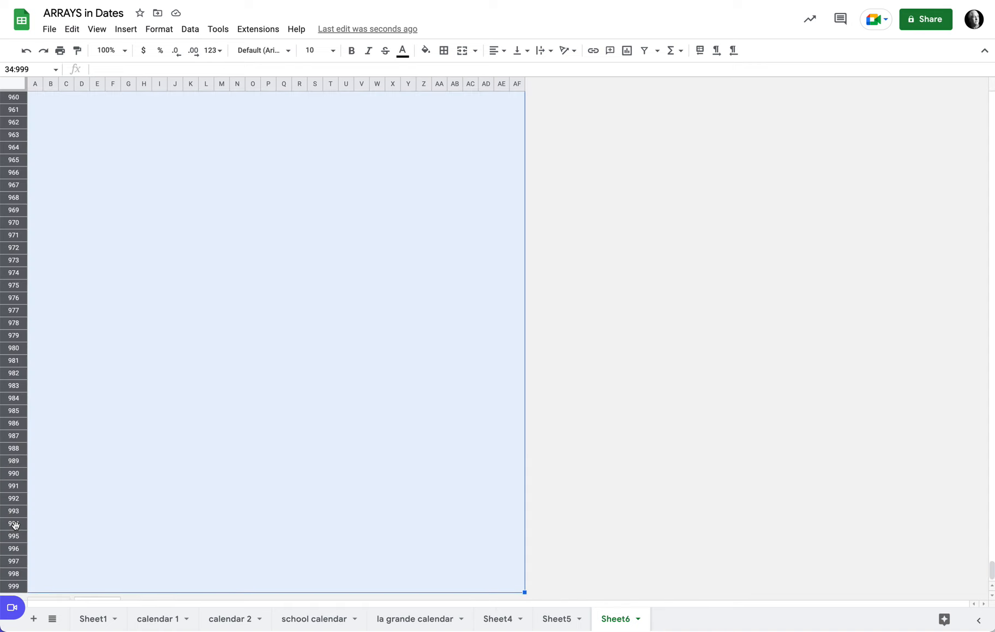
pyautogui.rightClick(14, 425)
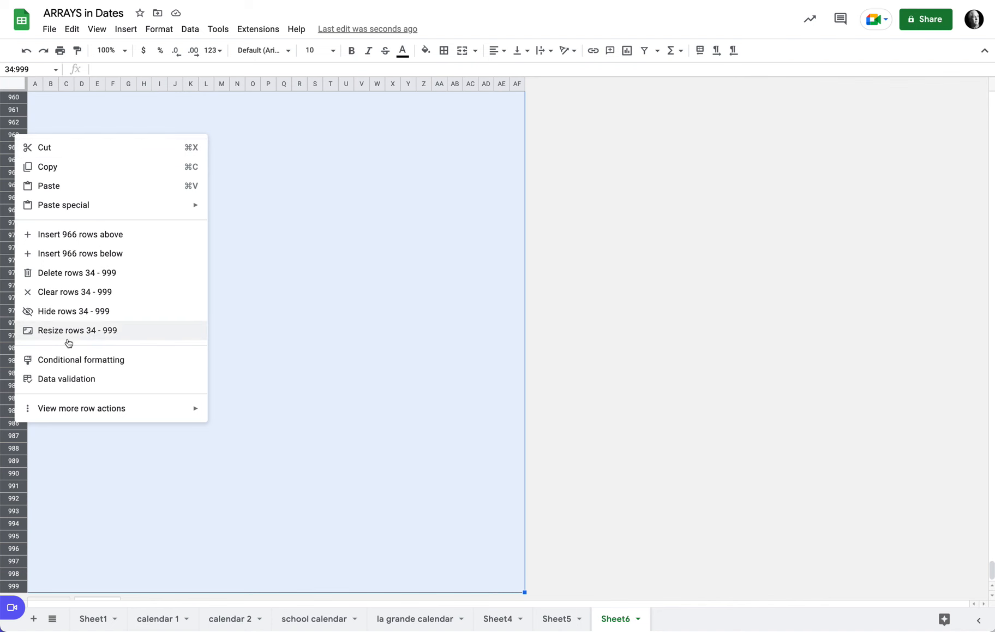
pyautogui.click(96, 272)
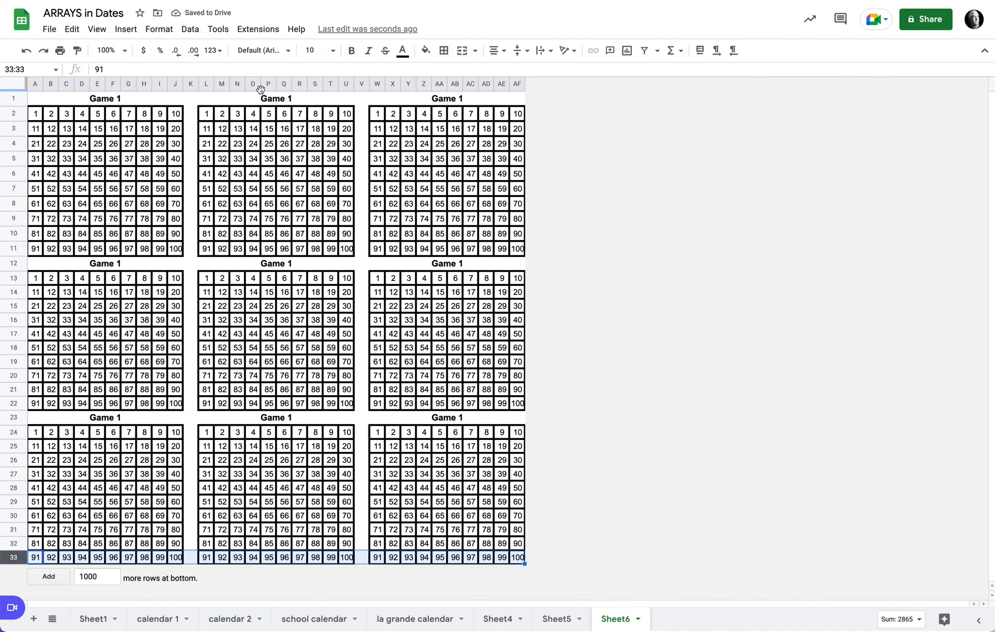
# Retitle the second and third grid headers in the top row as Game 2 and Game 3
pyautogui.click(287, 100)
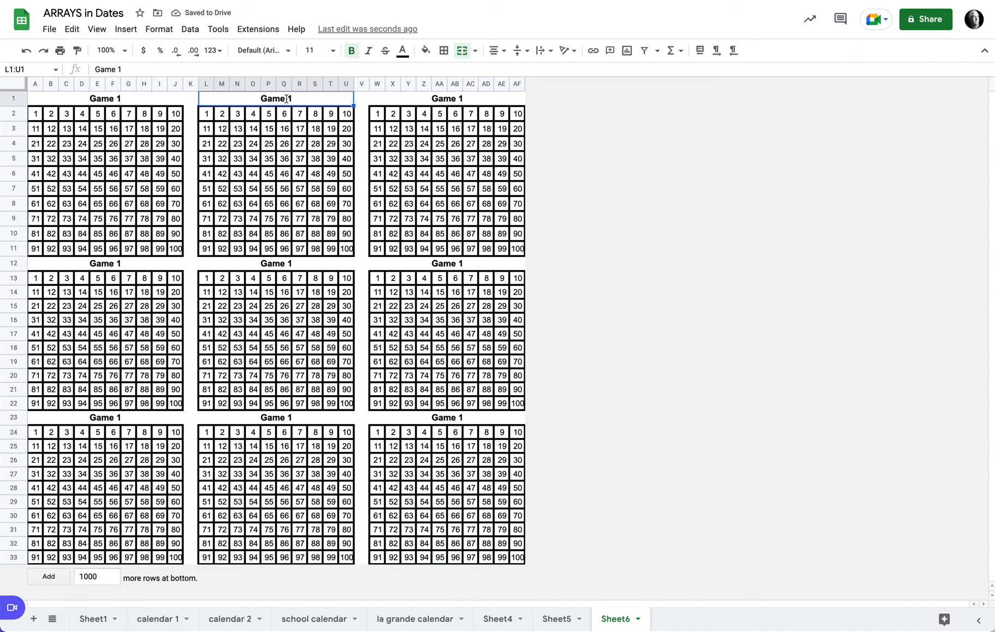
pyautogui.doubleClick(287, 98)
pyautogui.press('BackSpace')
pyautogui.write('2')
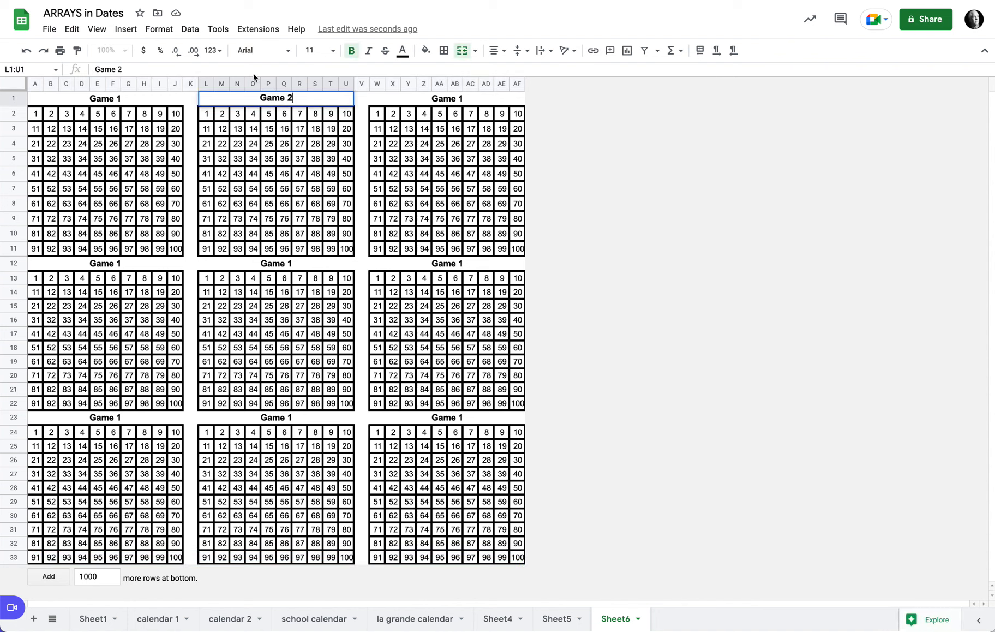
pyautogui.doubleClick(471, 97)
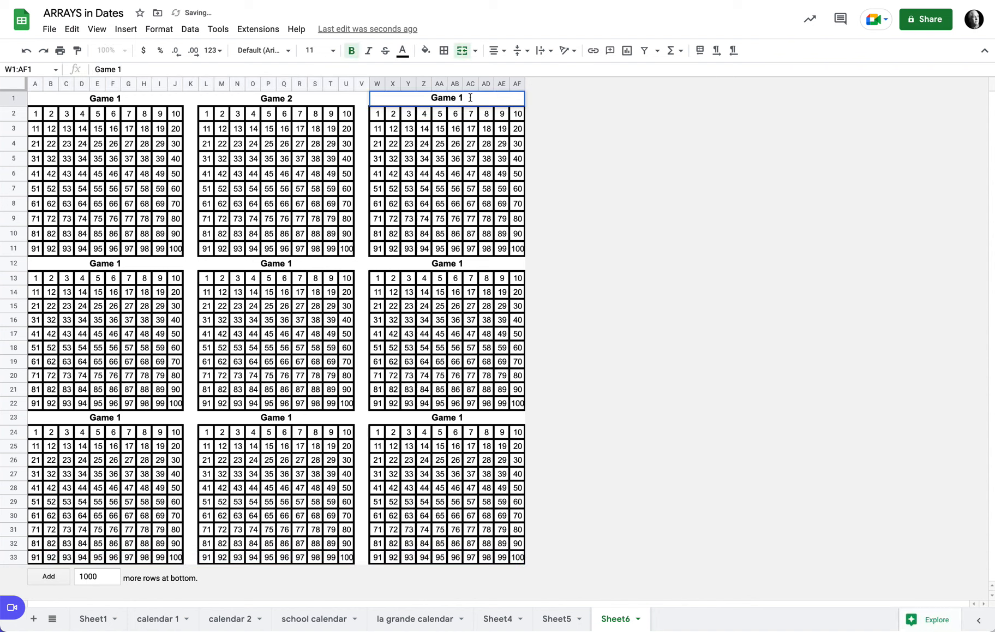
pyautogui.press('BackSpace')
pyautogui.write('3')
pyautogui.click(562, 238)
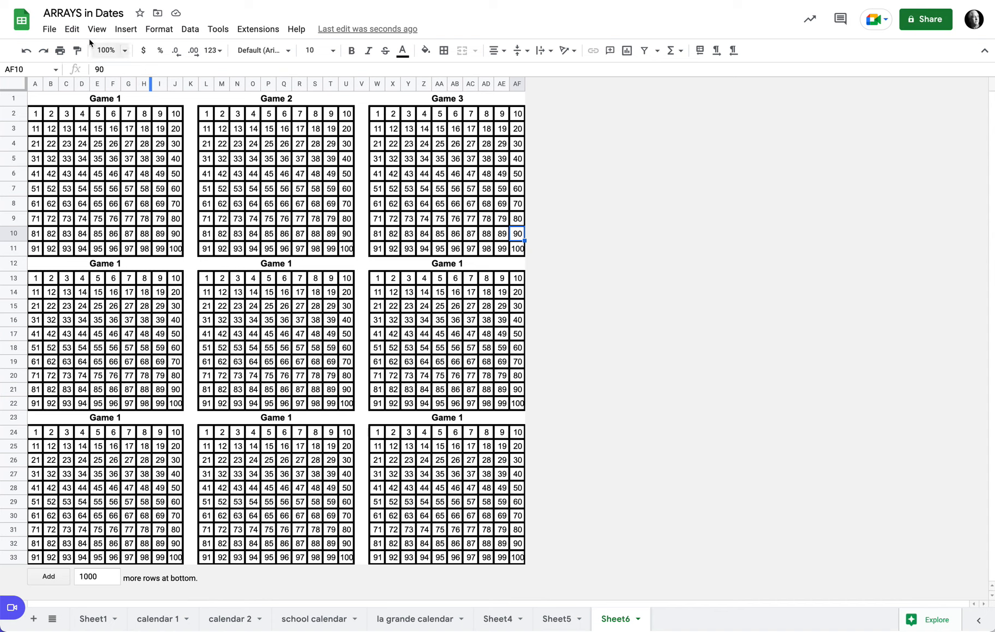
# Open the print preview to check the page layout, then close the print settings
pyautogui.click(49, 29)
pyautogui.click(119, 391)
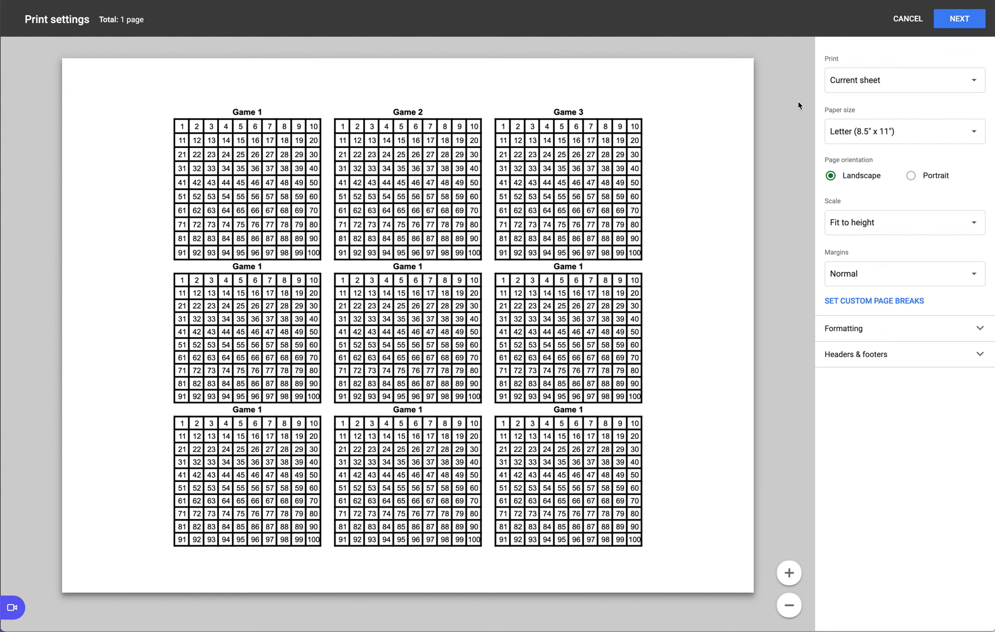
pyautogui.click(906, 19)
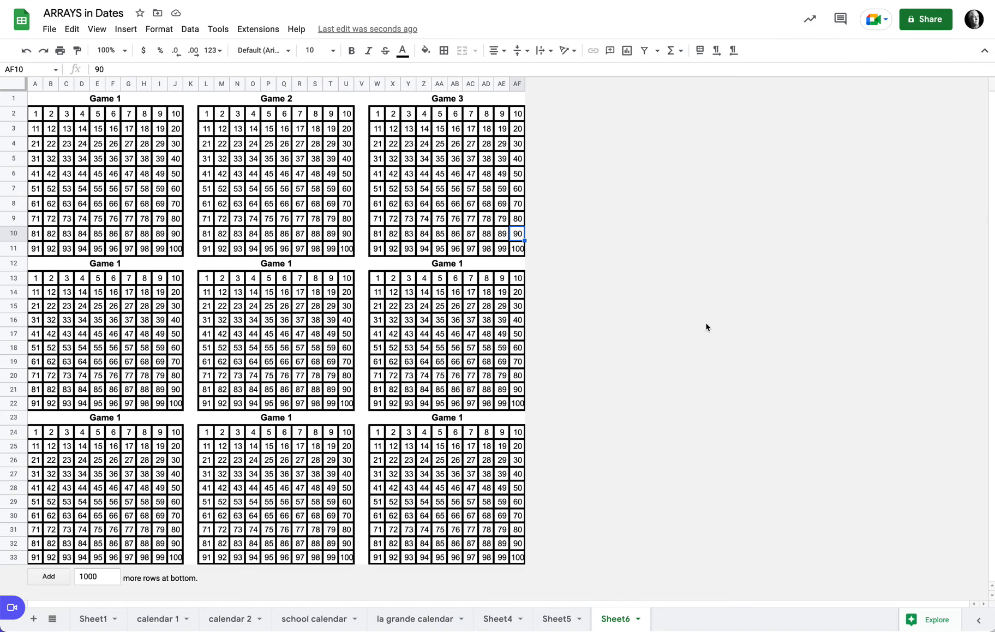